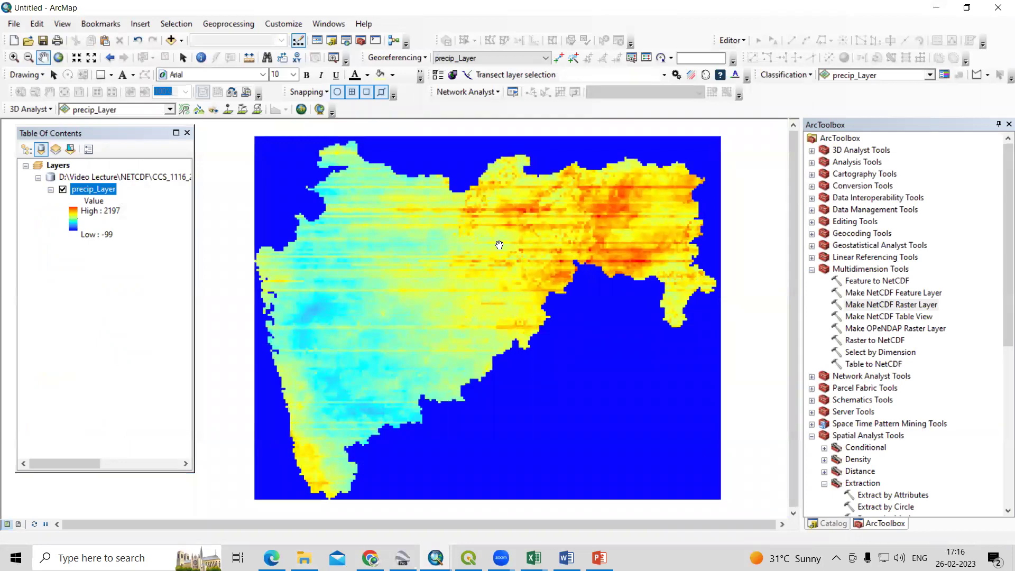
Step: Zoom and pan across ArcMap's Maharashtra precipitation raster, then bring up the CHRS Data Portal
scroll(499, 244, "down", 2)
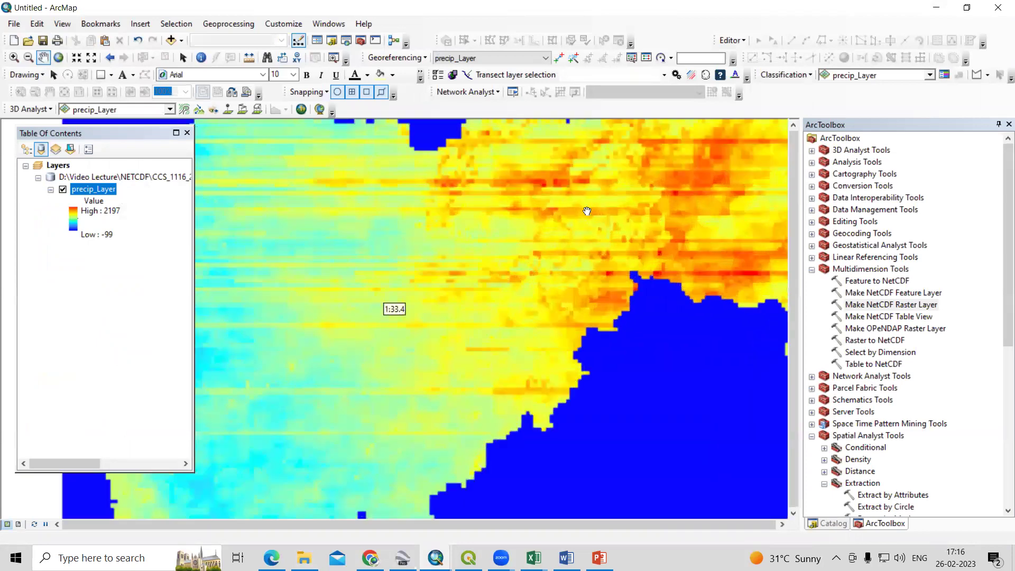
left_click_drag(602, 356, 639, 264)
left_click_drag(578, 234, 634, 299)
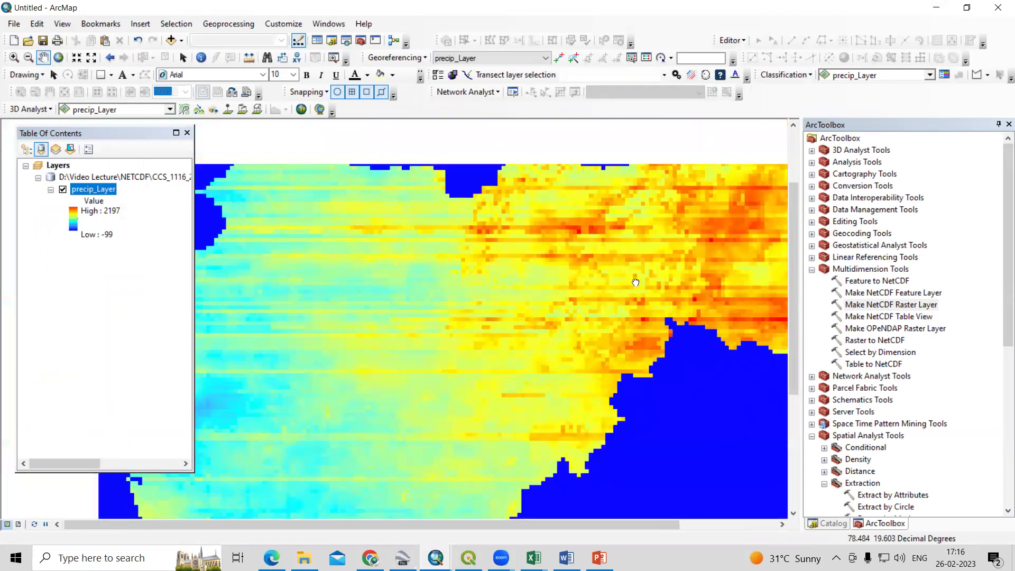
left_click(370, 558)
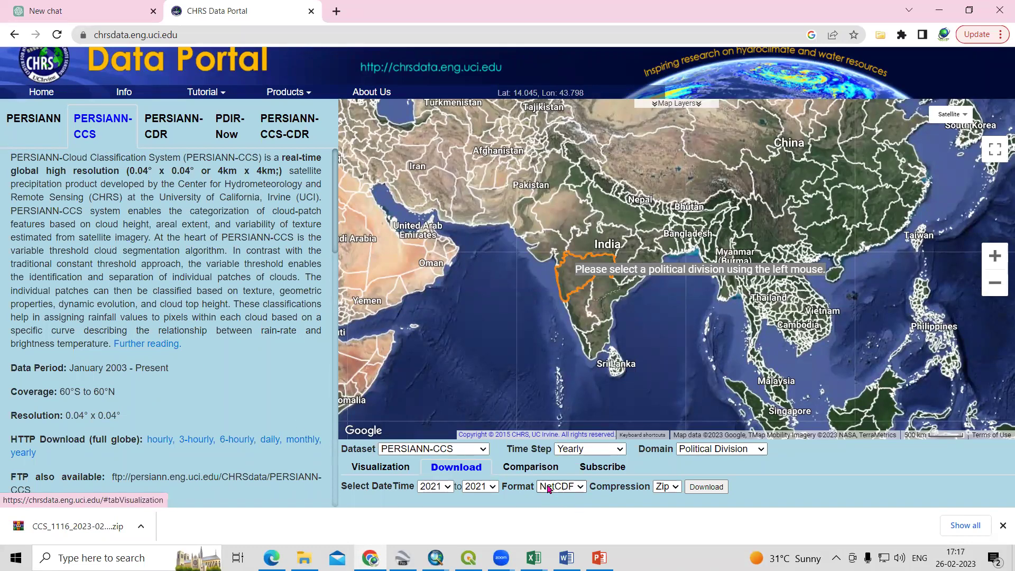
Step: Keep NetCDF as the yearly 2021 PERSIANN-CCS download format, then bring up the empty QGIS project
left_click(580, 488)
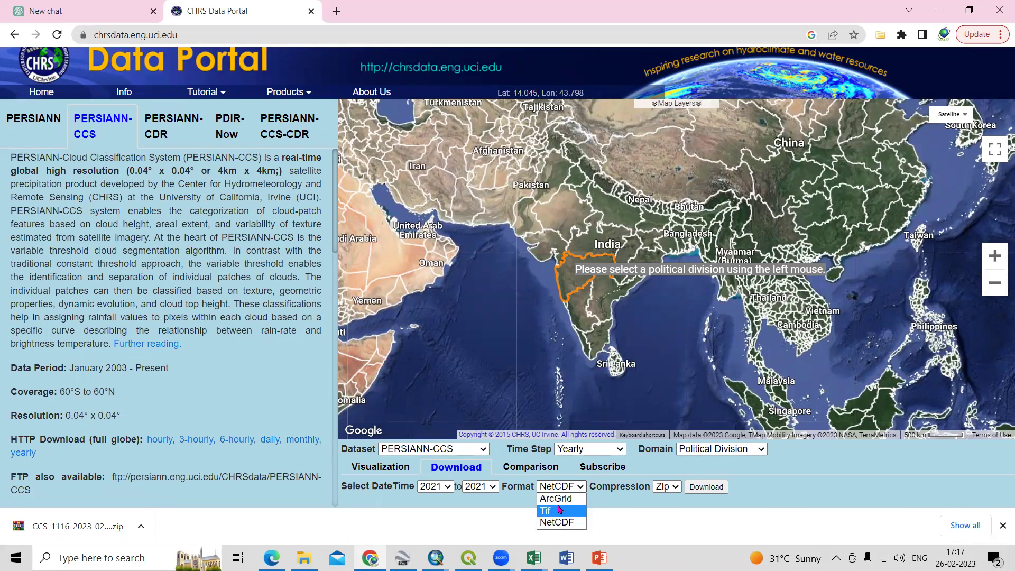
left_click(566, 524)
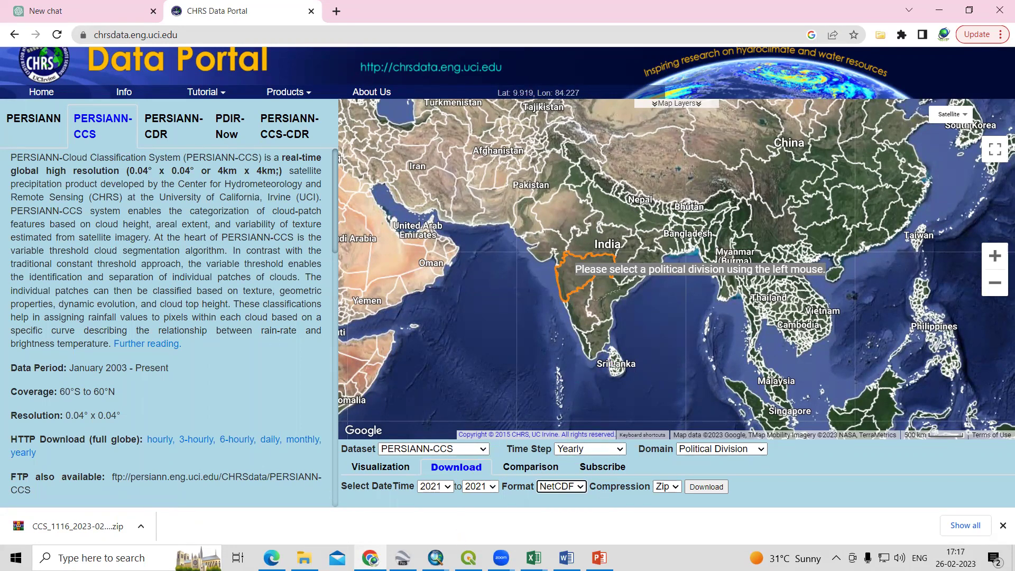
mouse_move(469, 556)
left_click(465, 532)
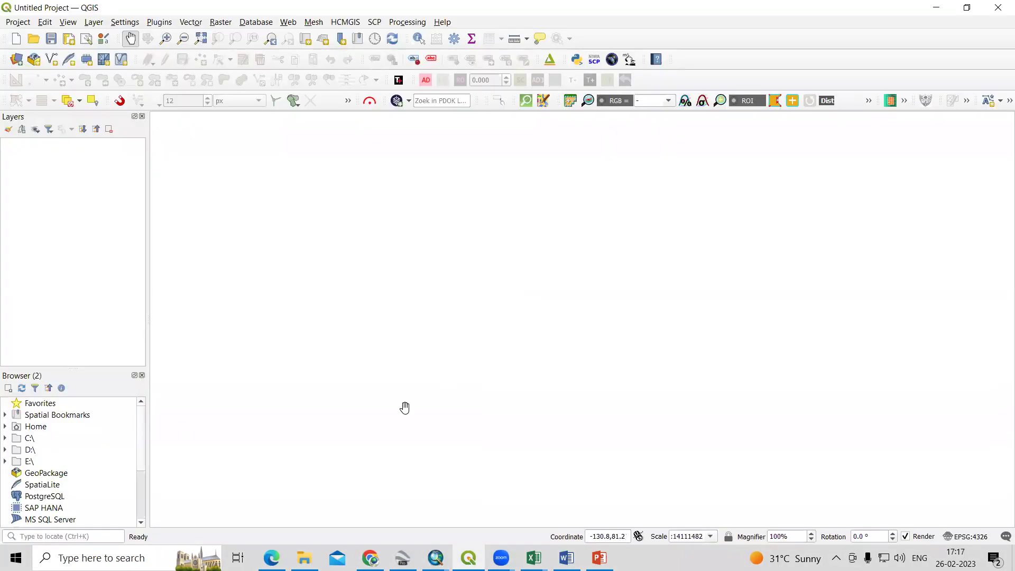
Step: Extract the downloaded RAR archive in the NETCDF folder with Extract Here
left_click(304, 558)
double_click(244, 192)
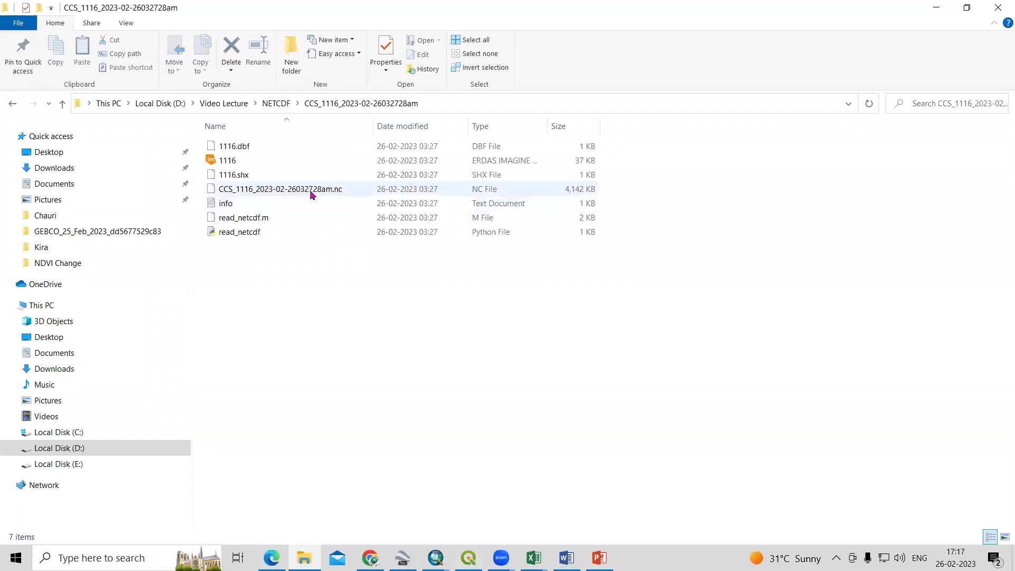
left_click(316, 191)
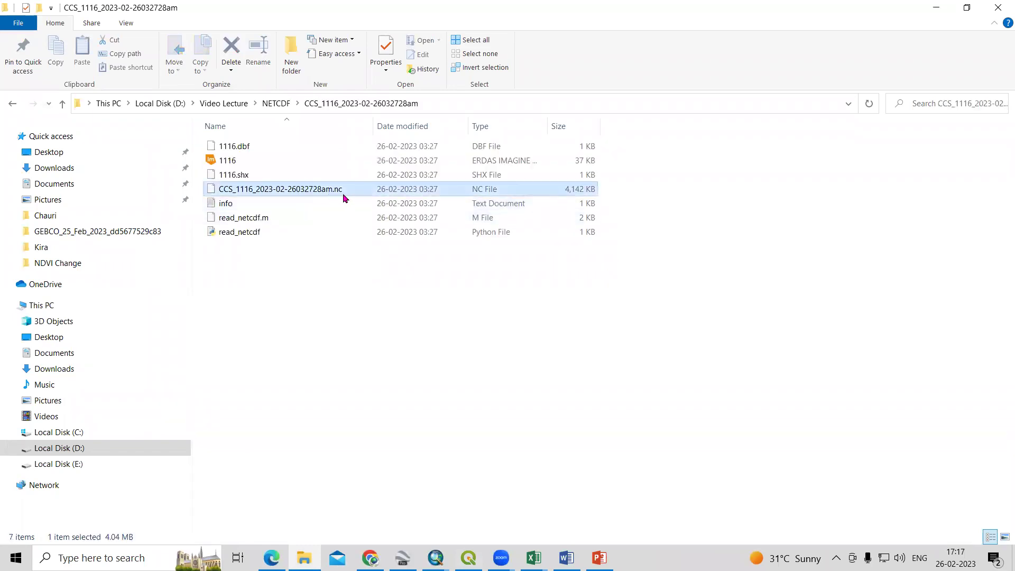
left_click(62, 103)
left_click(303, 170)
right_click(302, 164)
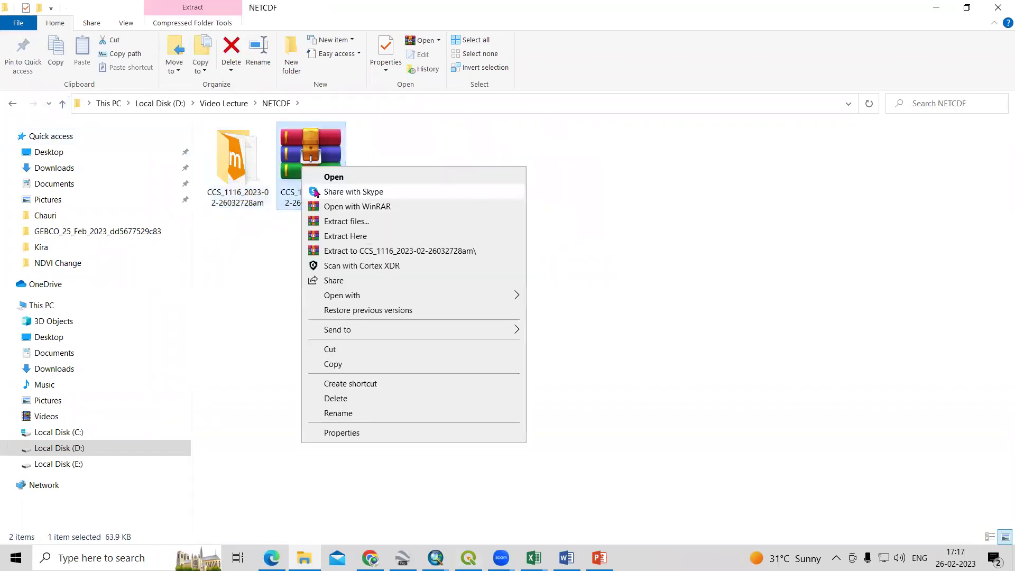
left_click(317, 237)
Step: Open the extracted CCS_1116 folder to check the .nc file, then return to QGIS
left_click(238, 164)
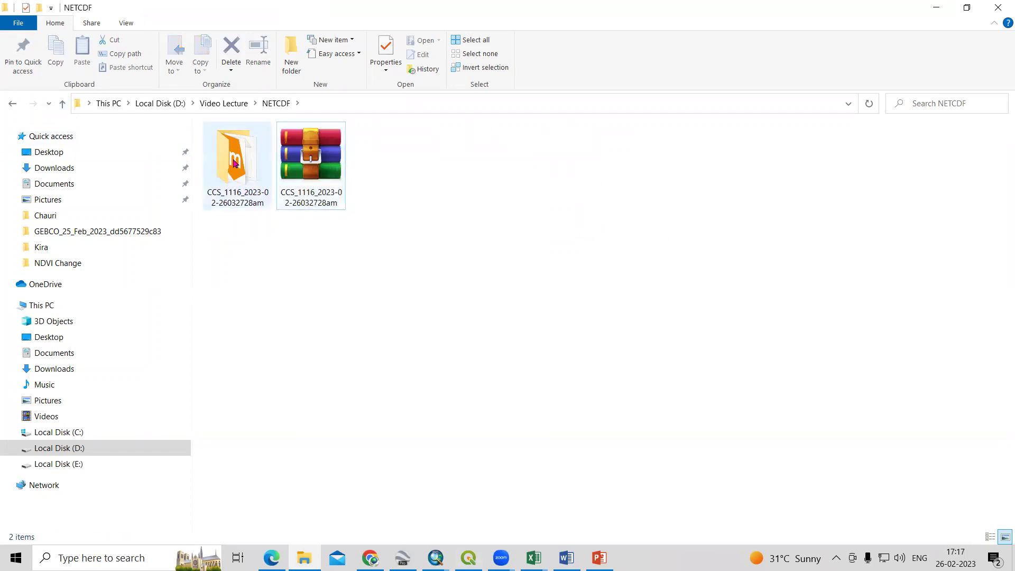
double_click(237, 164)
left_click(388, 192)
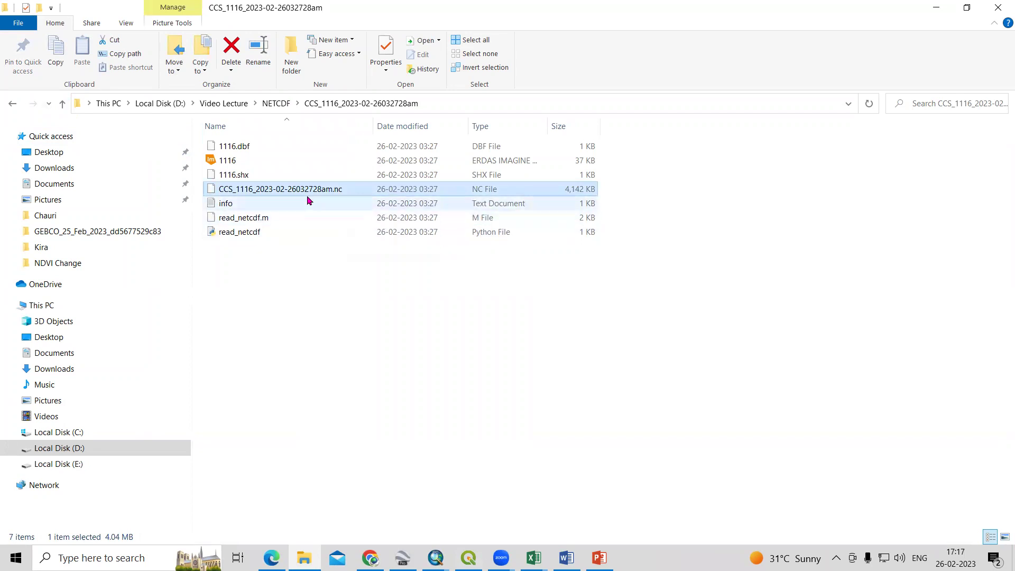
mouse_move(468, 557)
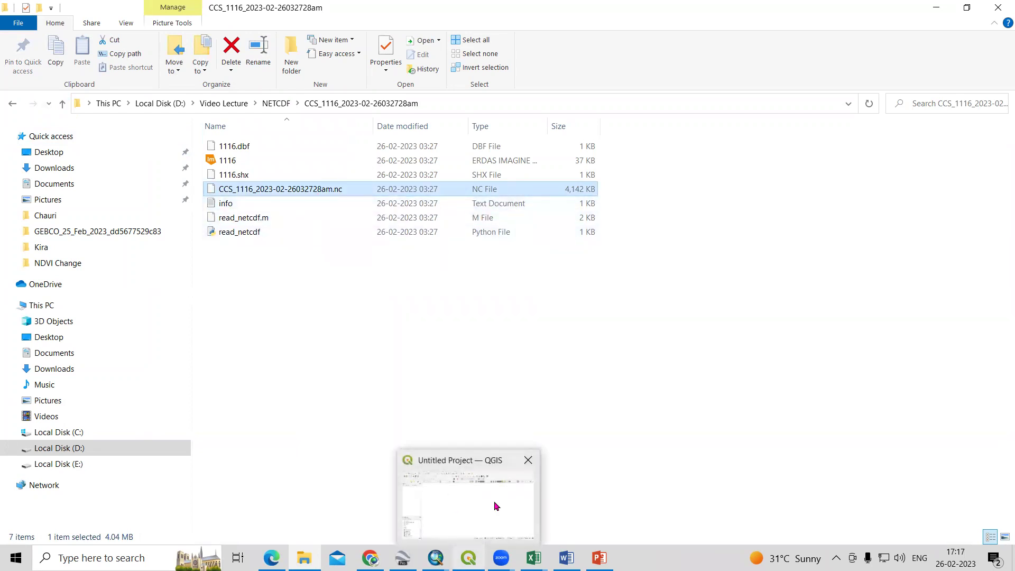
left_click(493, 503)
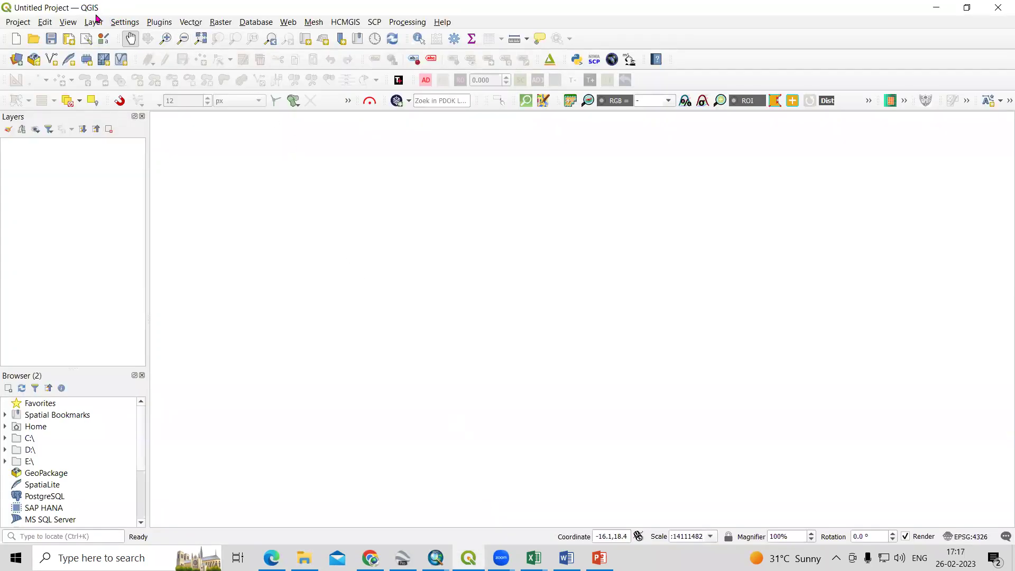
left_click(92, 22)
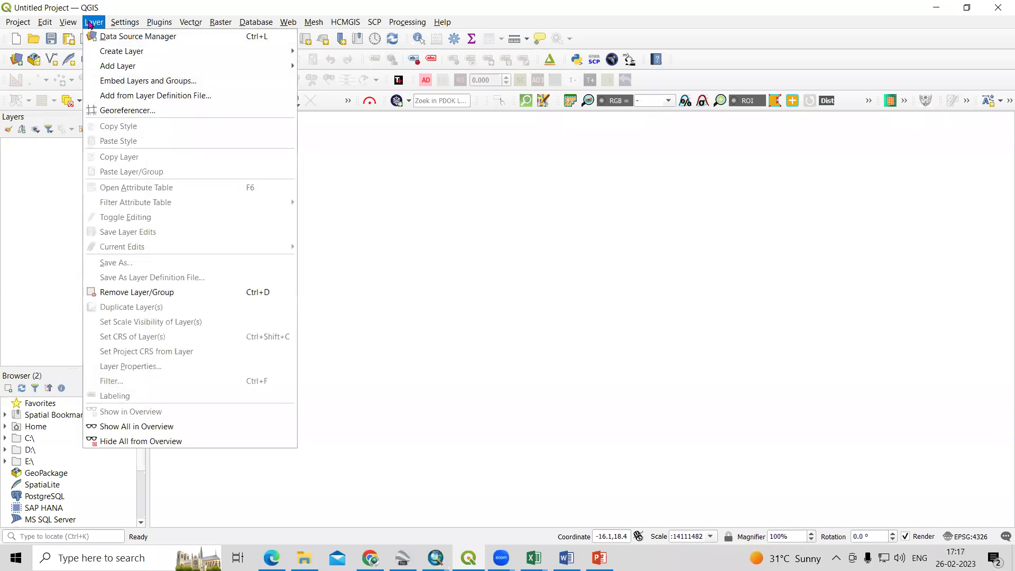
mouse_move(125, 70)
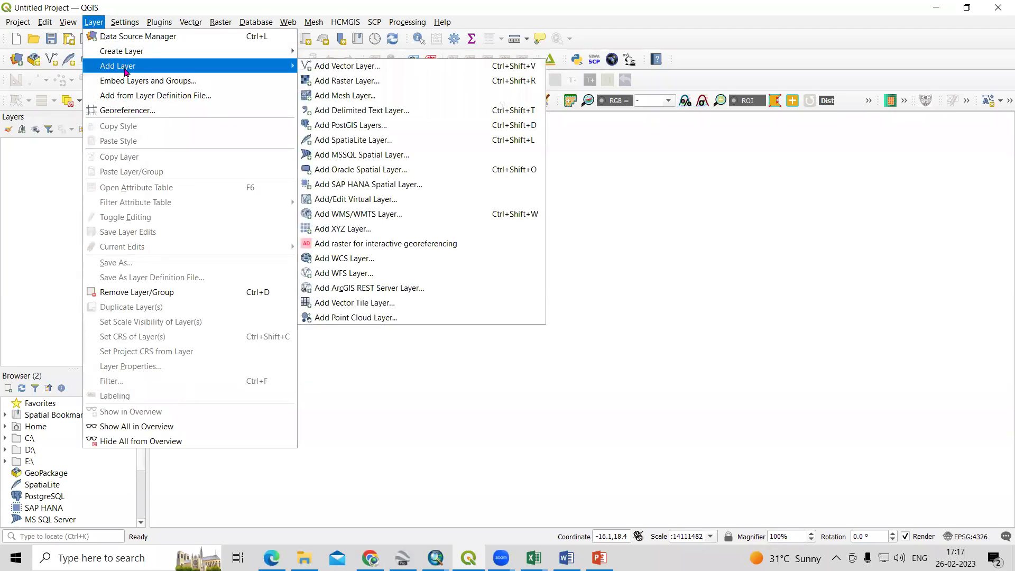
left_click(336, 83)
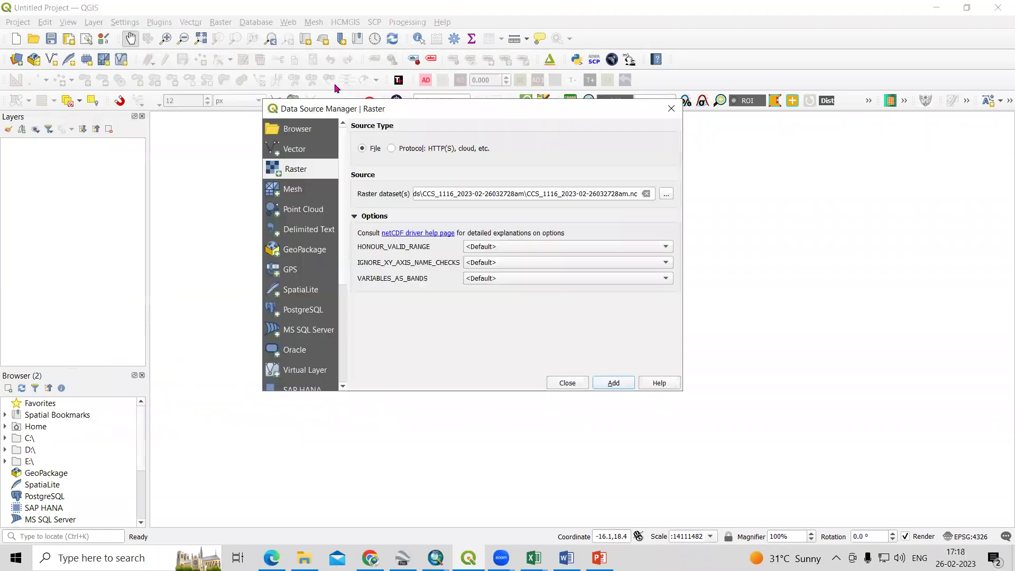
left_click(666, 196)
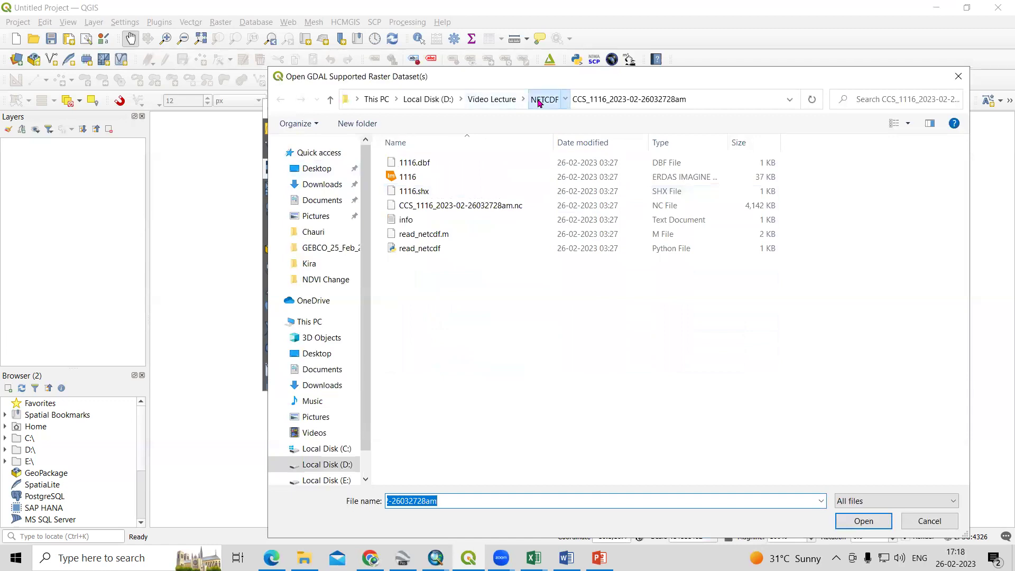
left_click(544, 101)
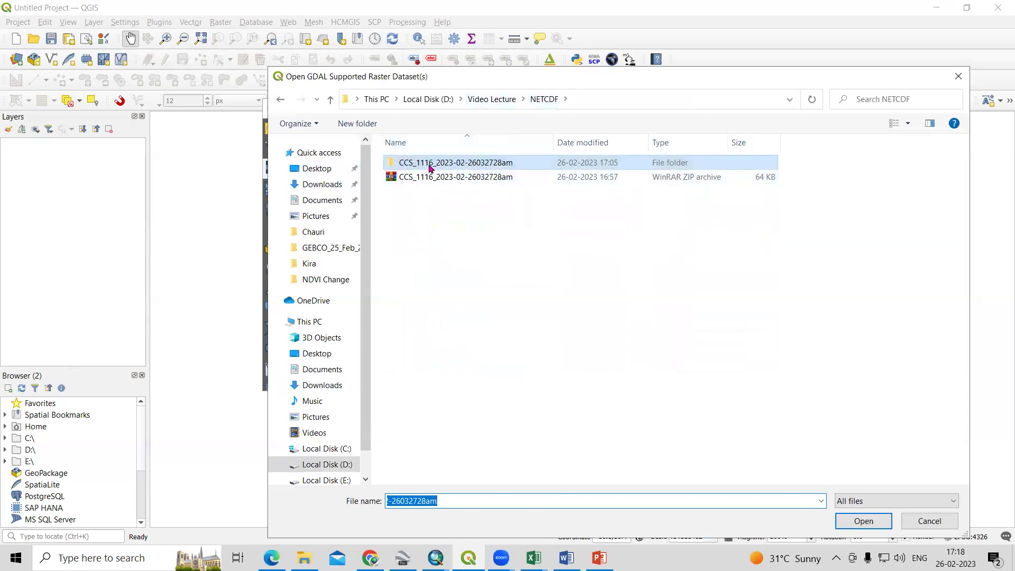
double_click(412, 166)
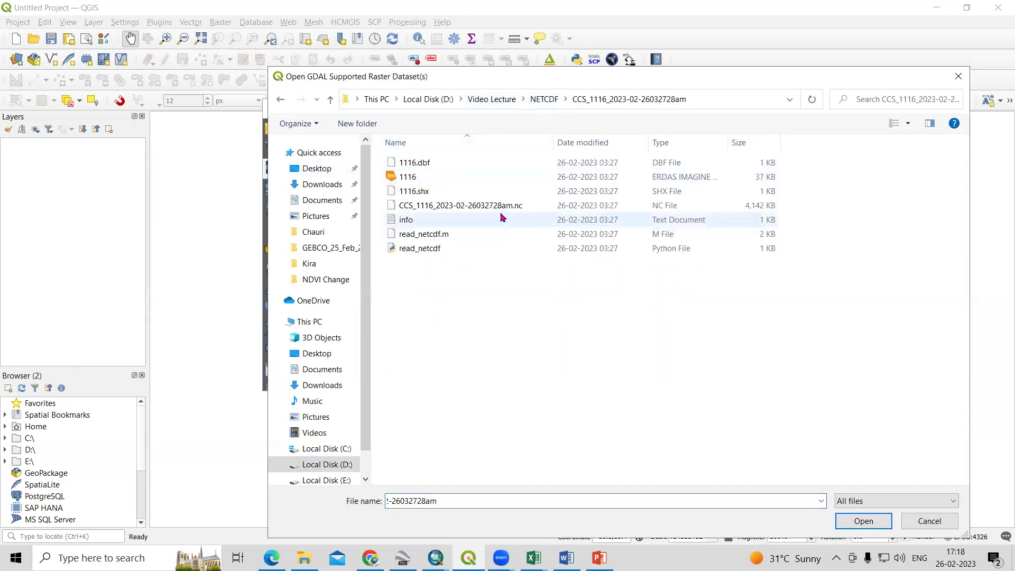
left_click(501, 208)
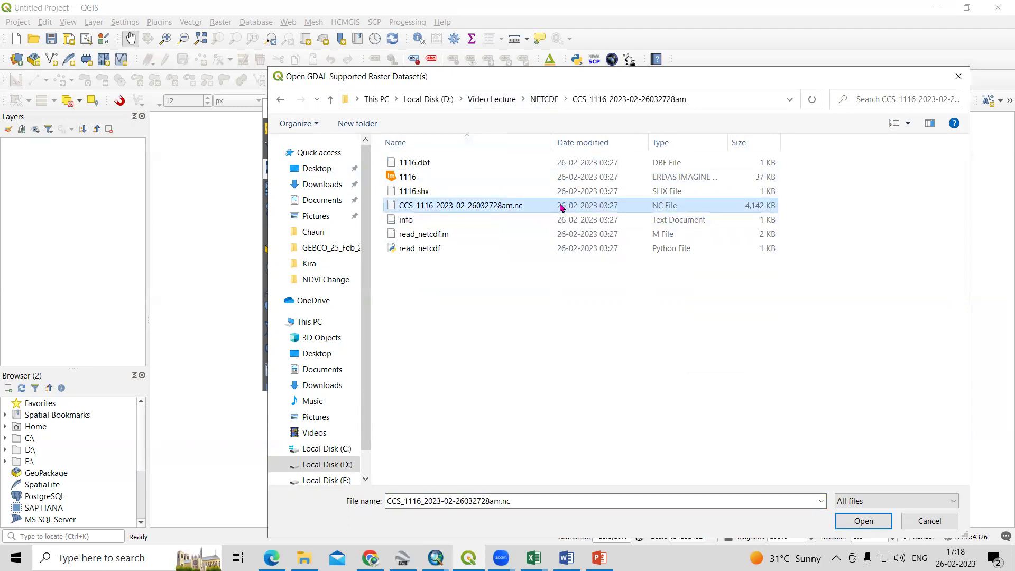
left_click(863, 521)
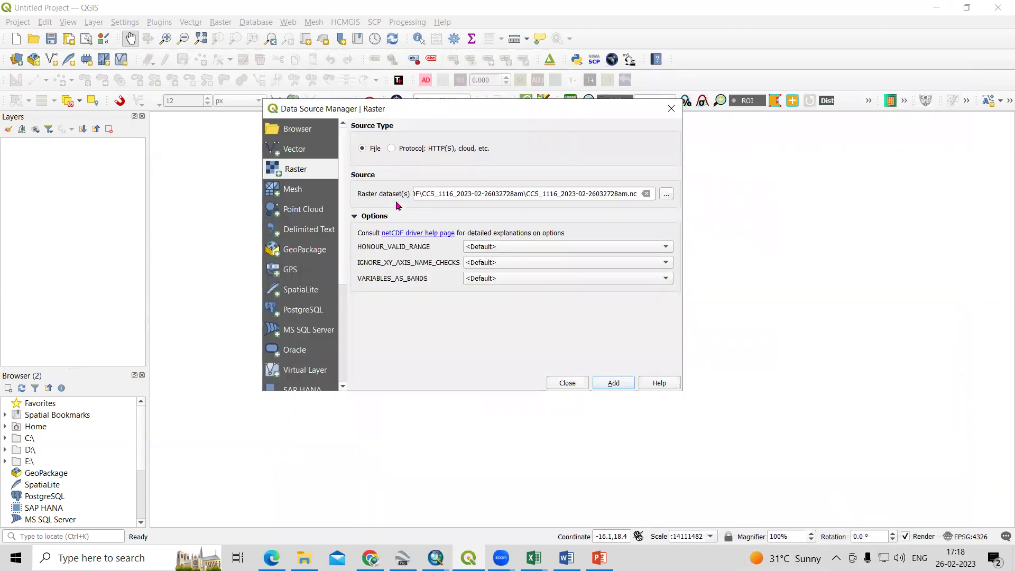
Step: Add the NetCDF raster to the map and open the CCS layer's Properties
left_click_drag(438, 197, 414, 195)
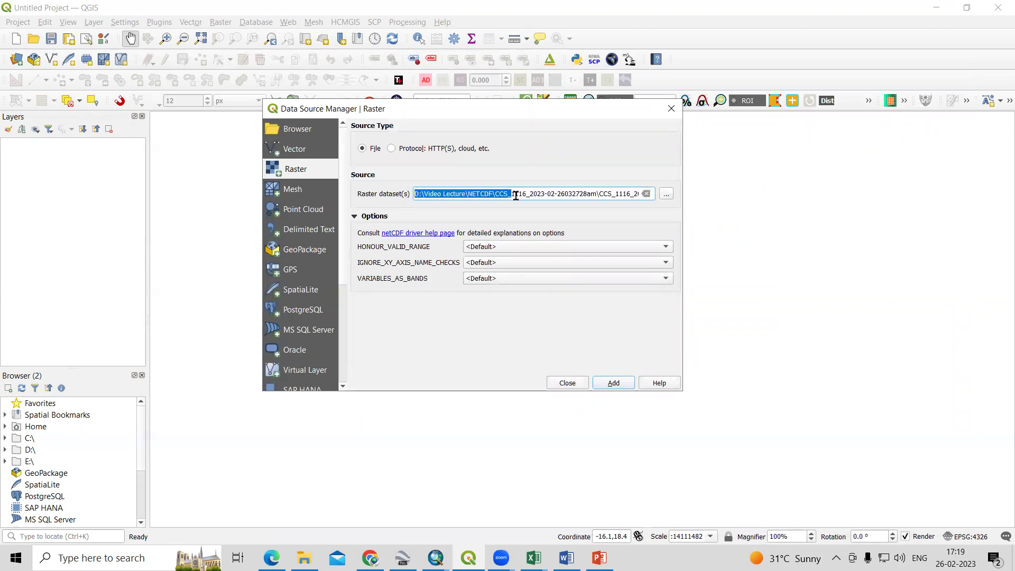
left_click(571, 223)
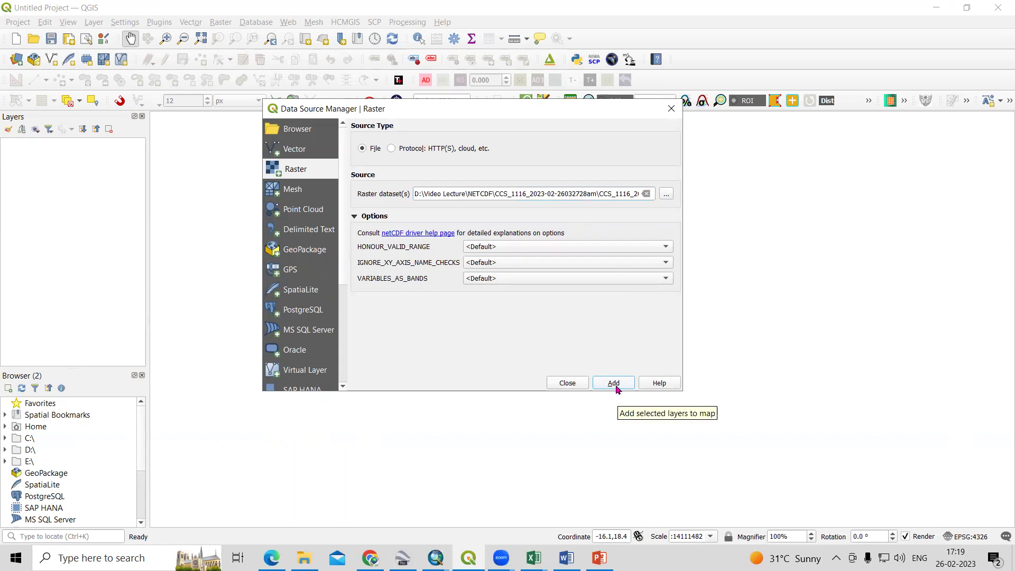
left_click(615, 388)
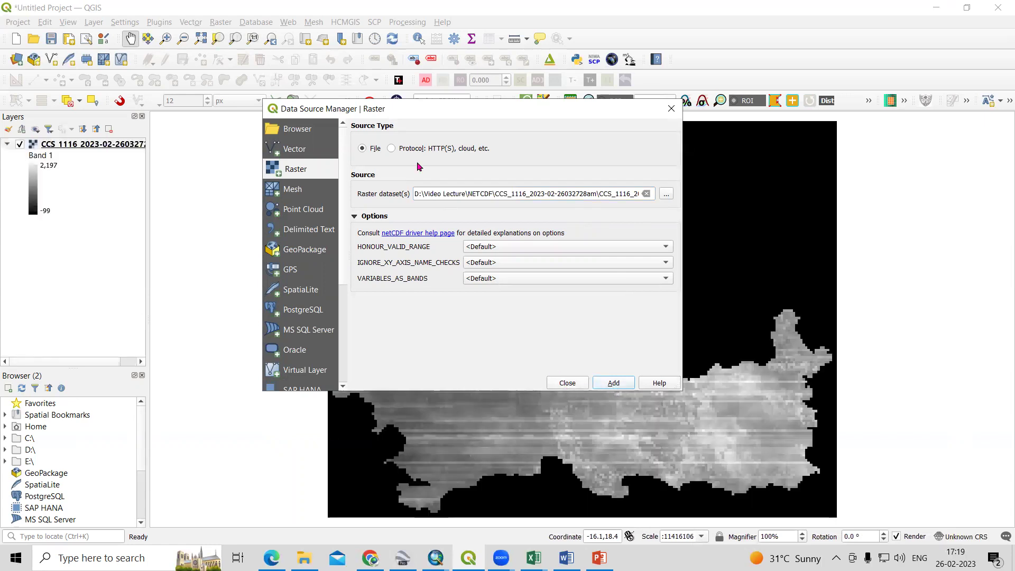
left_click_drag(417, 116, 373, 169)
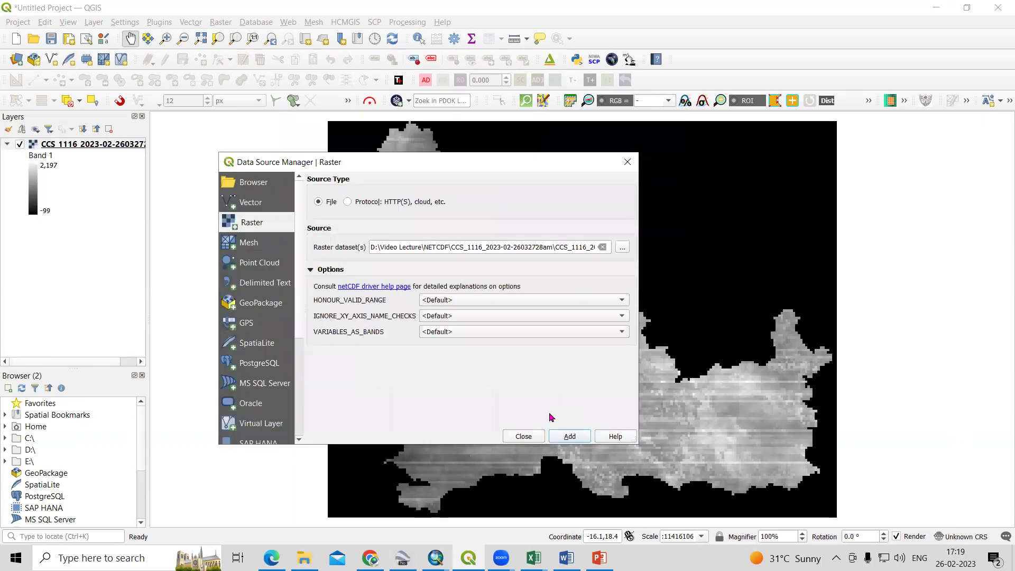
left_click(523, 436)
right_click(84, 146)
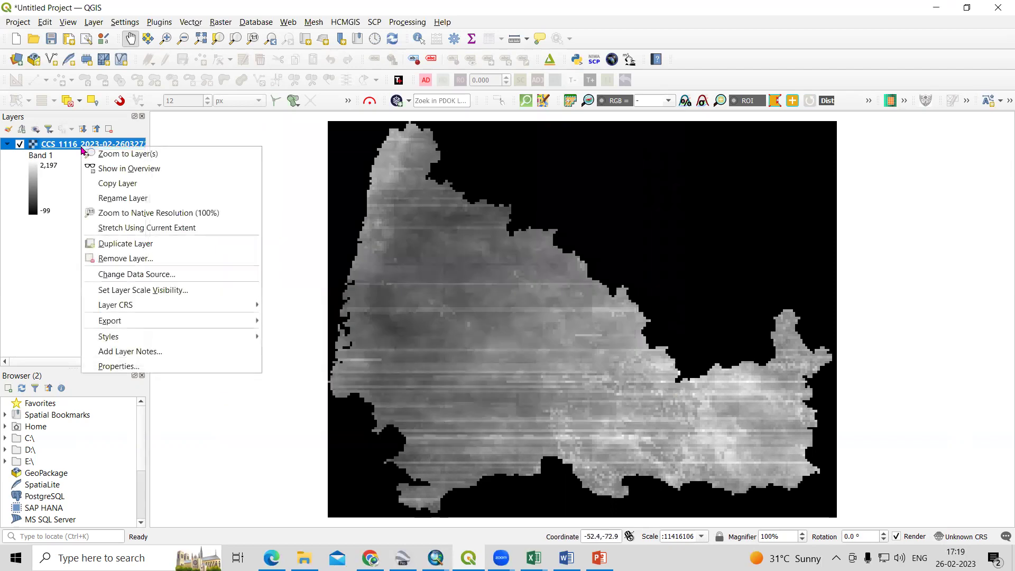
left_click(144, 367)
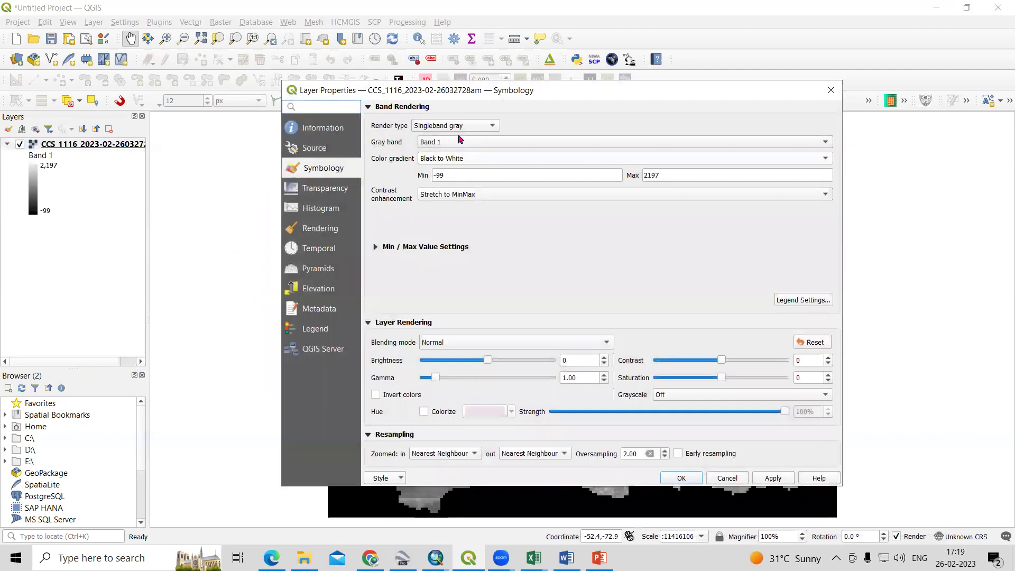
Step: Render the raster as singleband pseudocolor with the Spectral color ramp
left_click(482, 127)
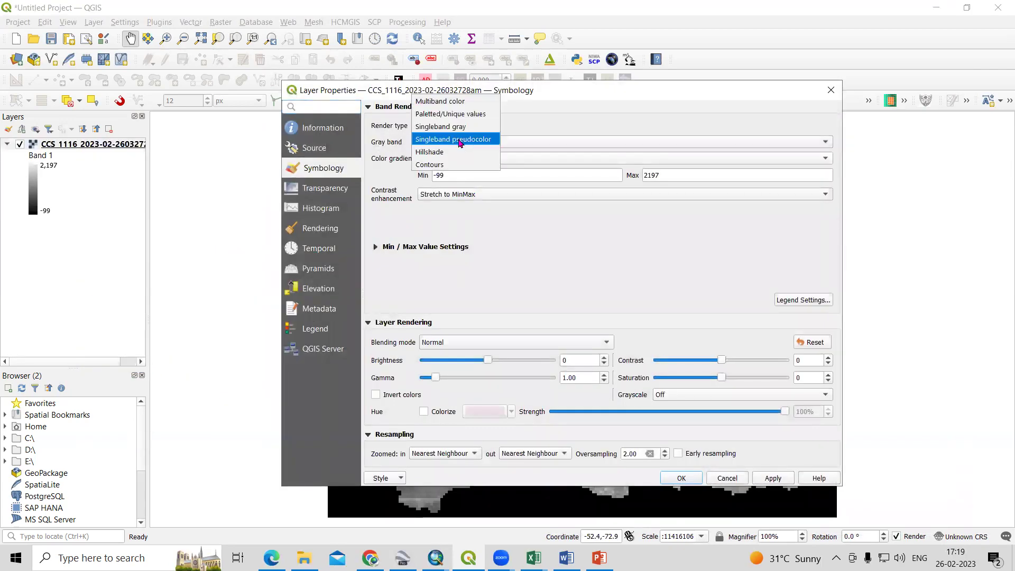
left_click(460, 141)
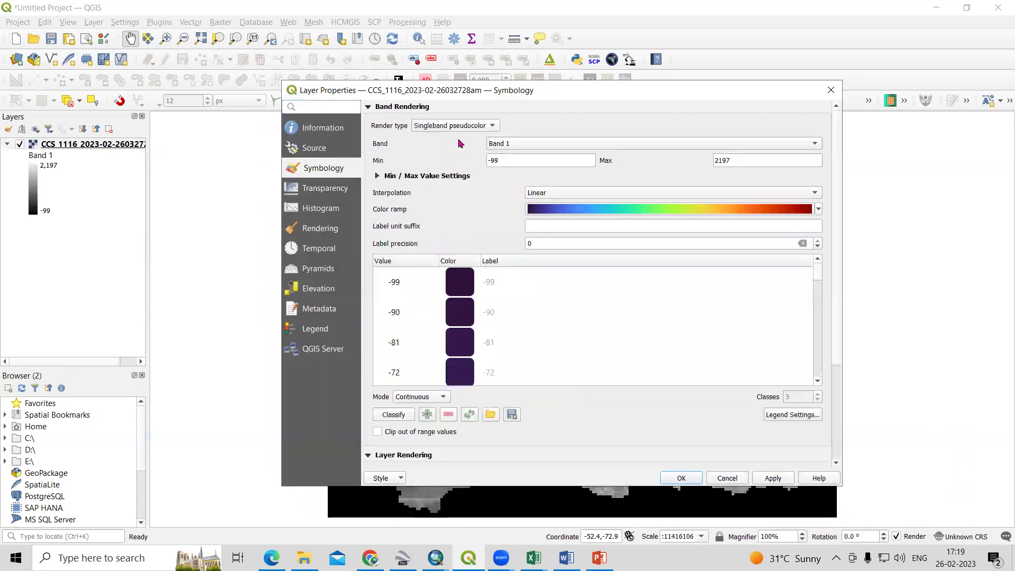
left_click(590, 149)
left_click(629, 198)
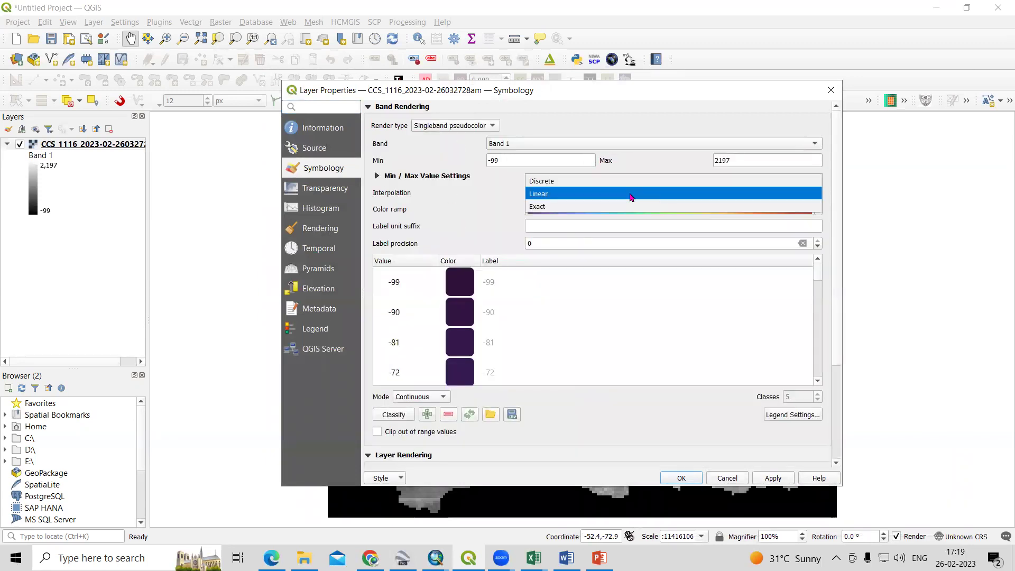
left_click(630, 201)
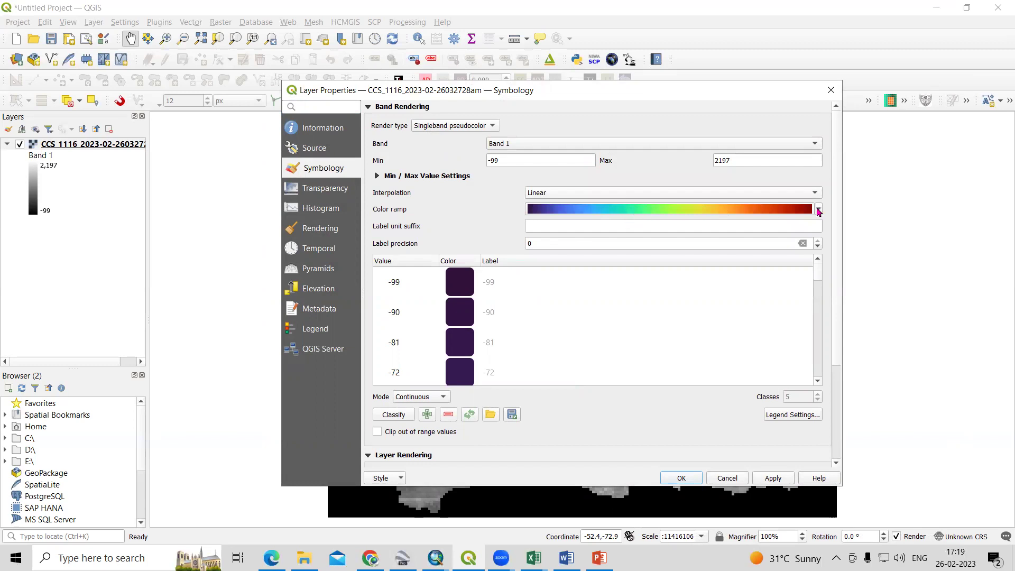
left_click(819, 210)
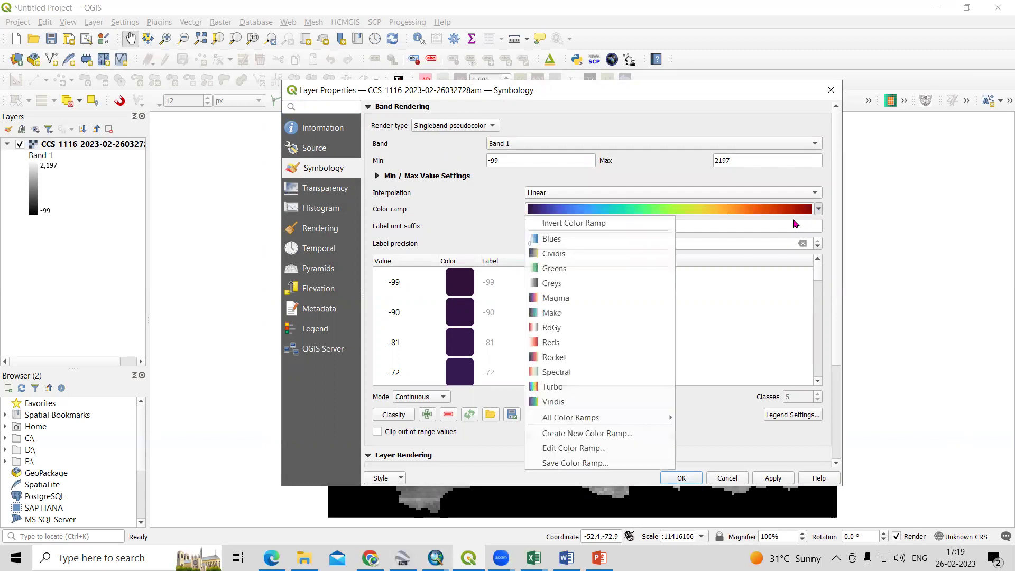
left_click(550, 375)
Step: Switch interpolation to Discrete for five classes (≤360 to >1738), apply, close, and recenter the map
left_click(613, 195)
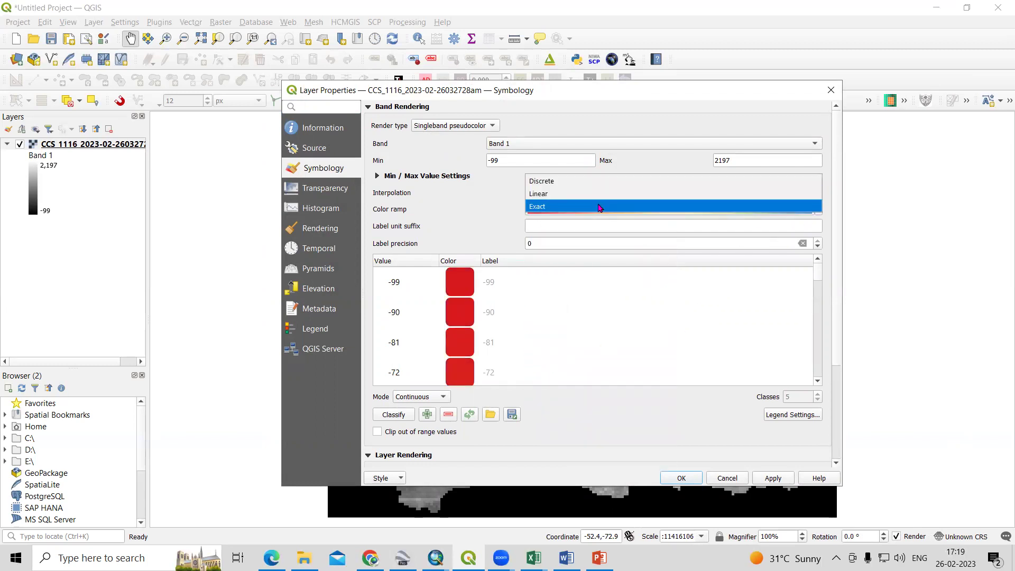
left_click(597, 186)
scroll(551, 341, "down", 3)
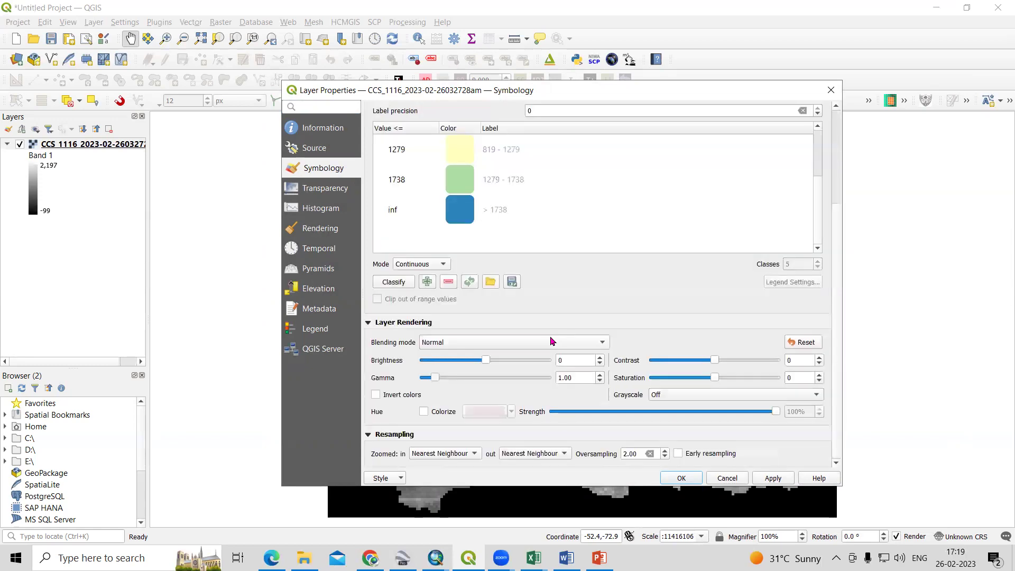
scroll(528, 310, "up", 2)
left_click(782, 482)
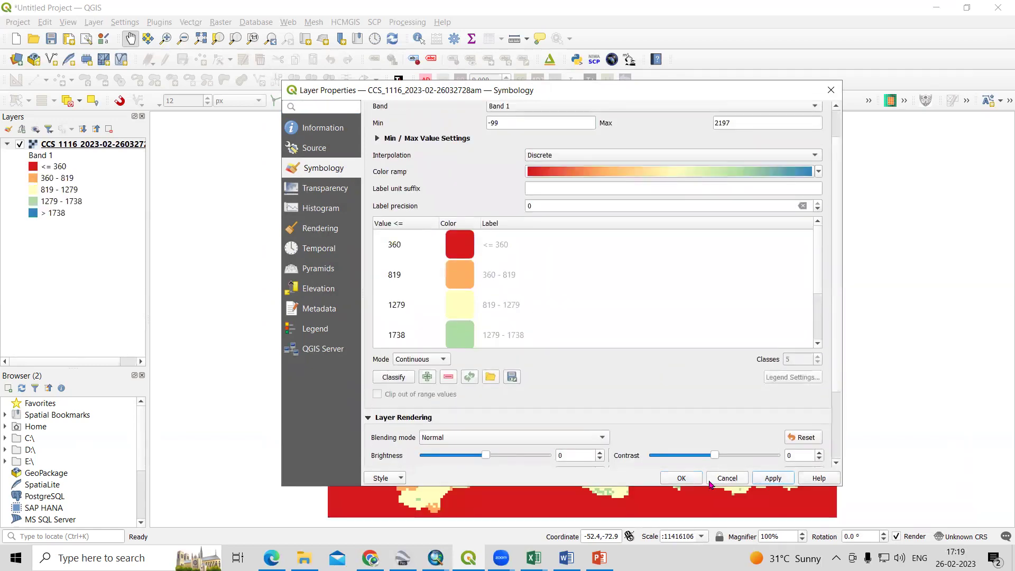
left_click(682, 479)
left_click_drag(482, 319, 415, 309)
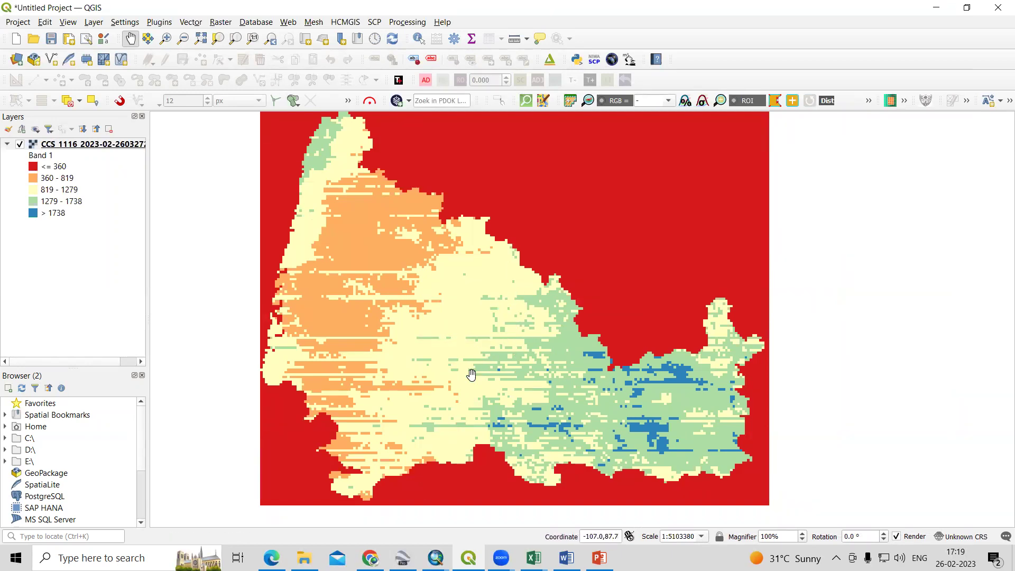
left_click(435, 558)
Step: In ArcMap, start a new Blank Map without saving the previous one
left_click(497, 518)
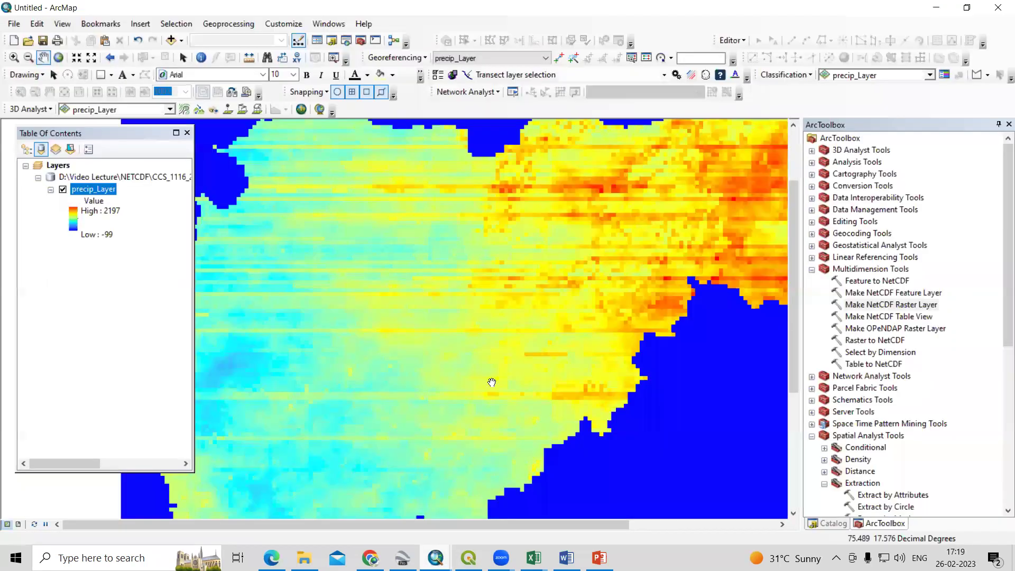
left_click(16, 40)
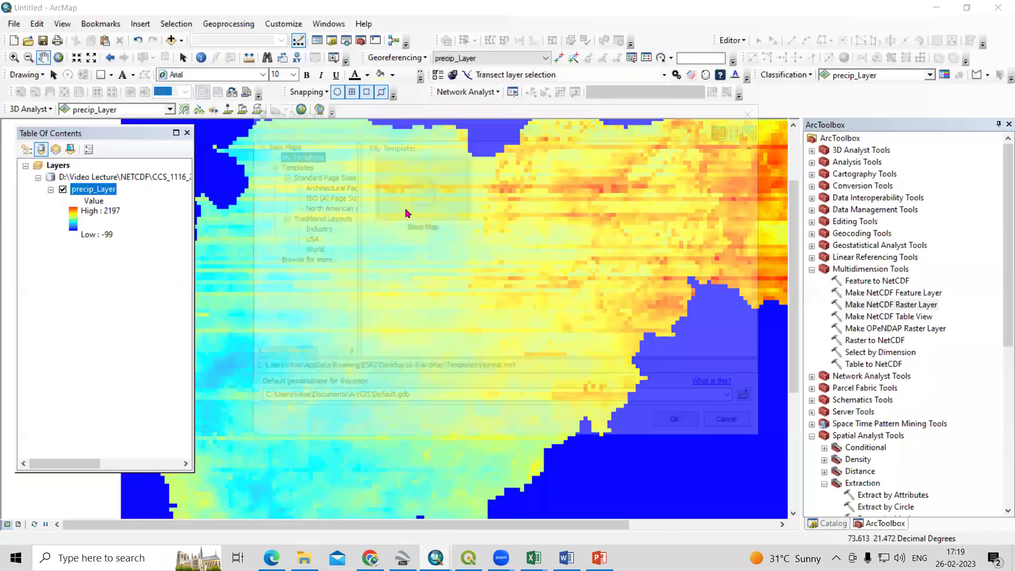
left_click(682, 426)
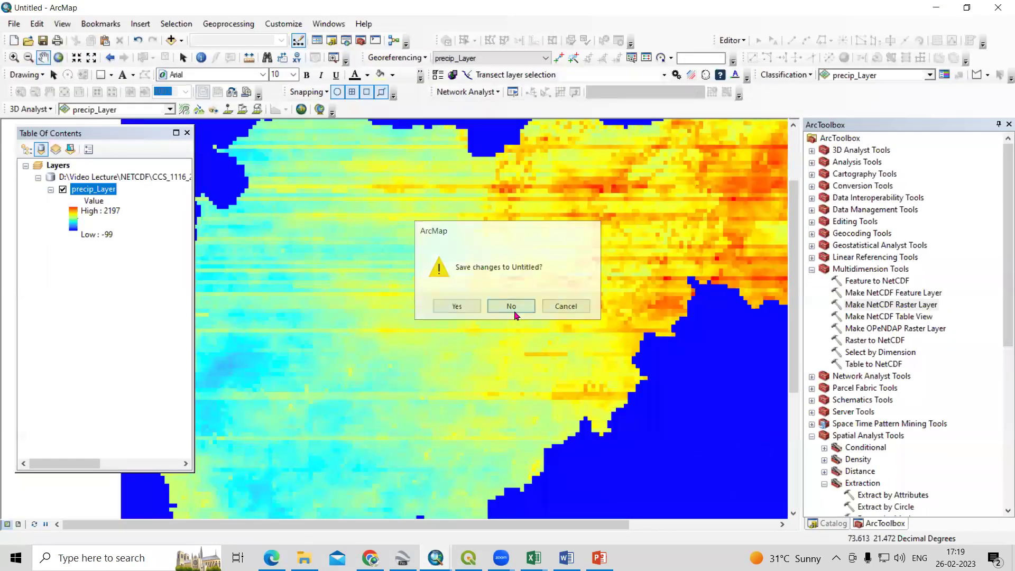
left_click(515, 305)
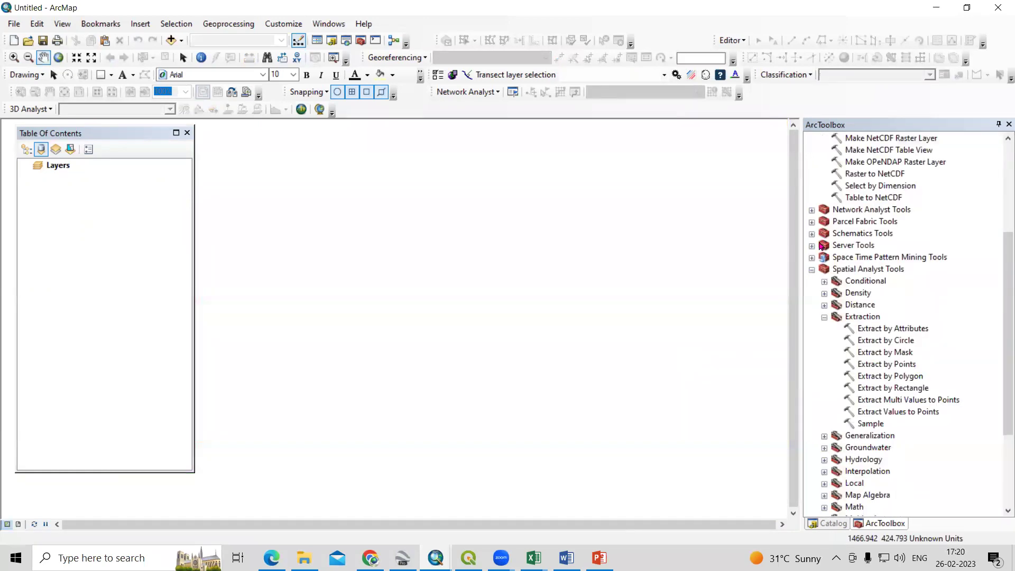
Step: Open Make NetCDF Raster Layer from ArcToolbox's Multidimension Tools
scroll(821, 245, "up", 5)
left_click(812, 269)
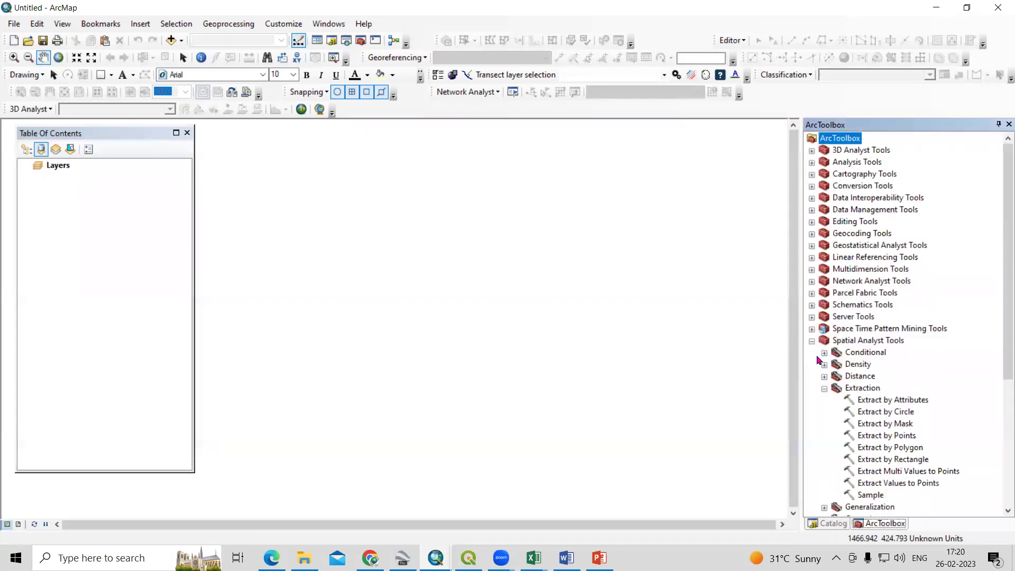
left_click(812, 341)
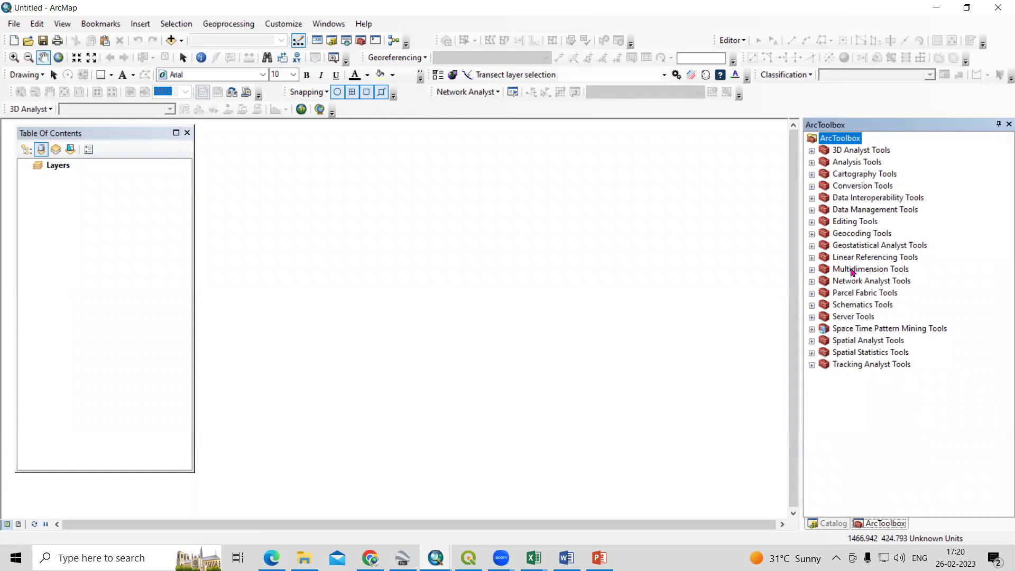
double_click(867, 271)
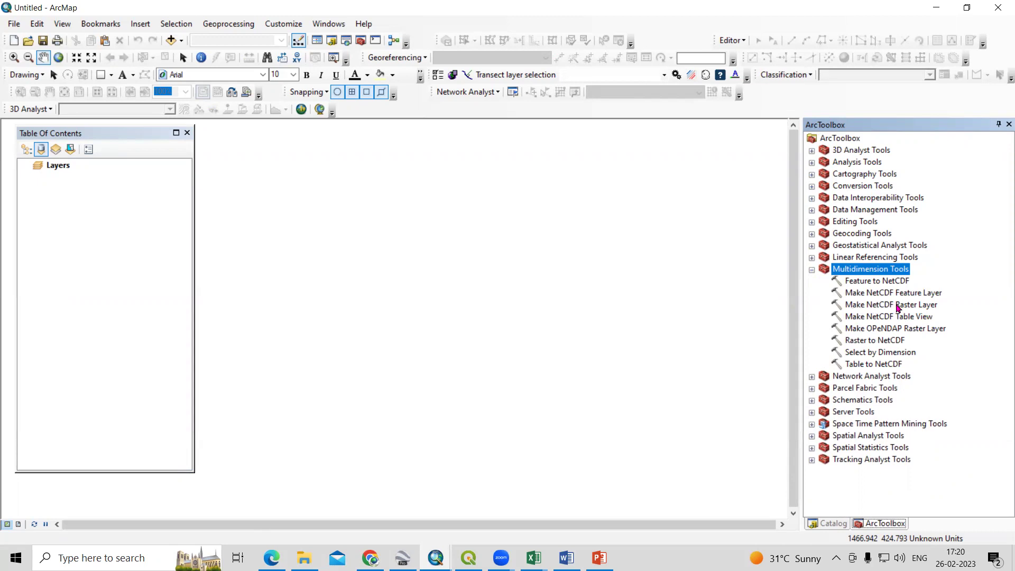
double_click(897, 305)
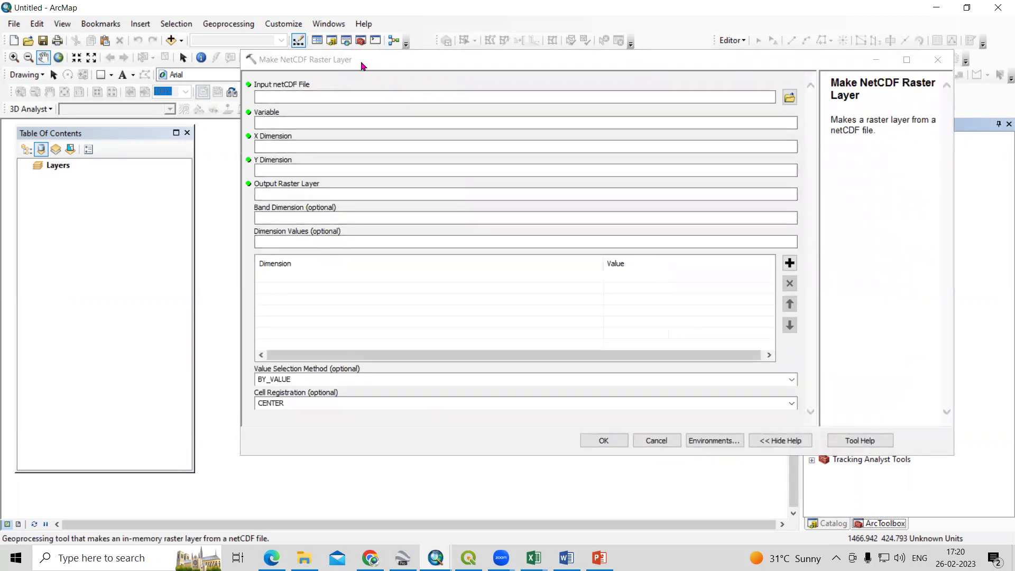
left_click(275, 96)
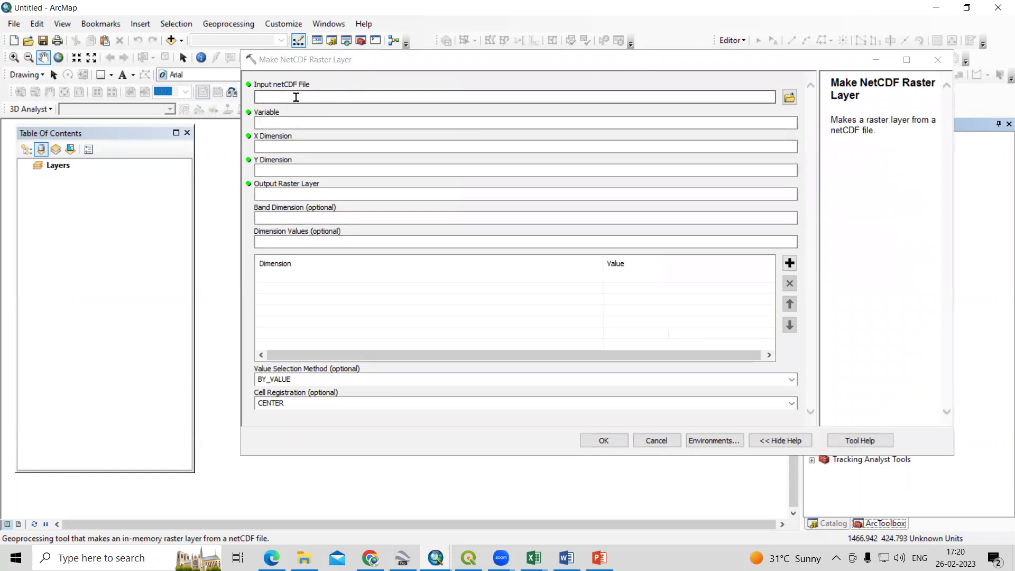
left_click(789, 97)
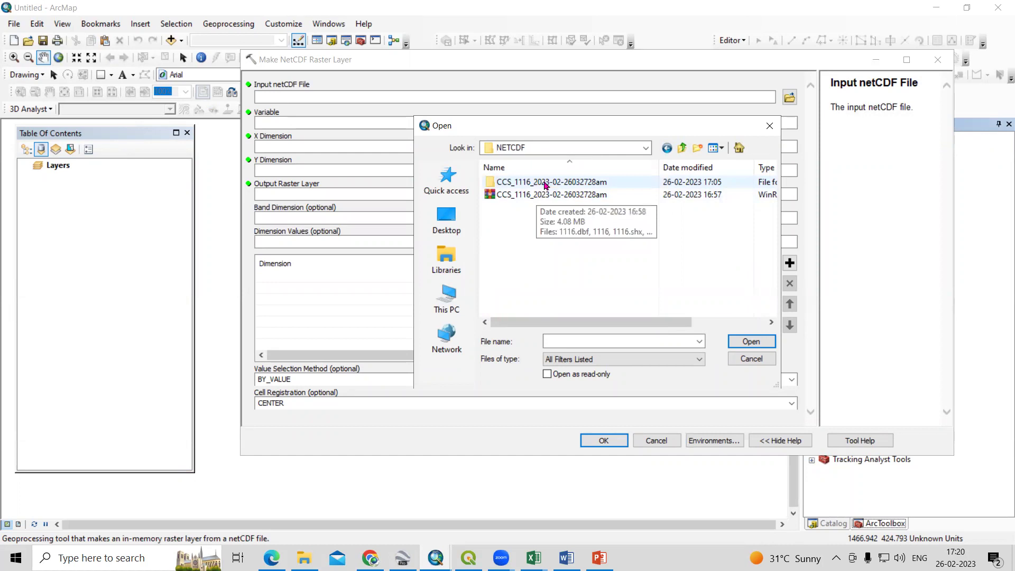
double_click(547, 183)
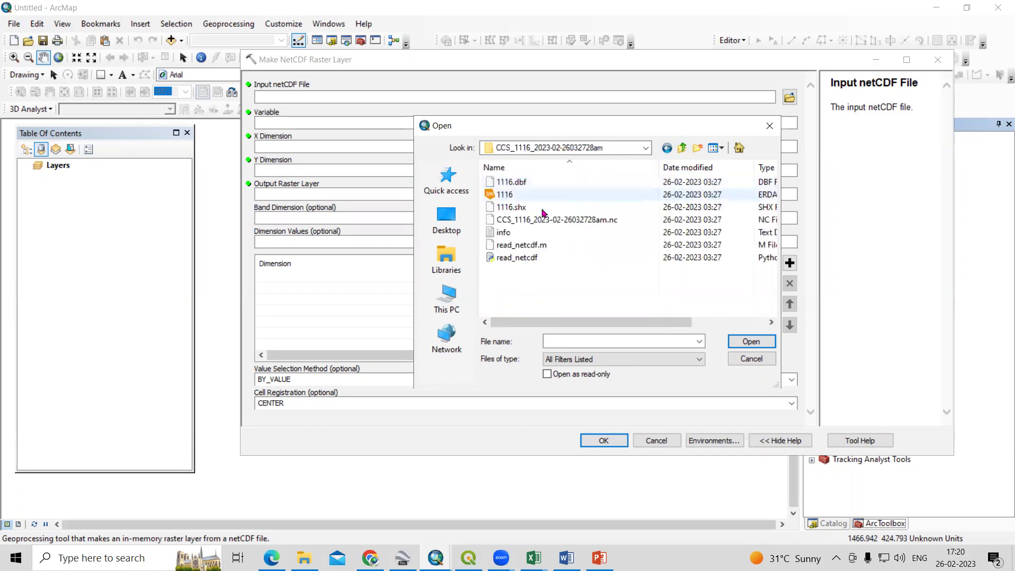
left_click(620, 227)
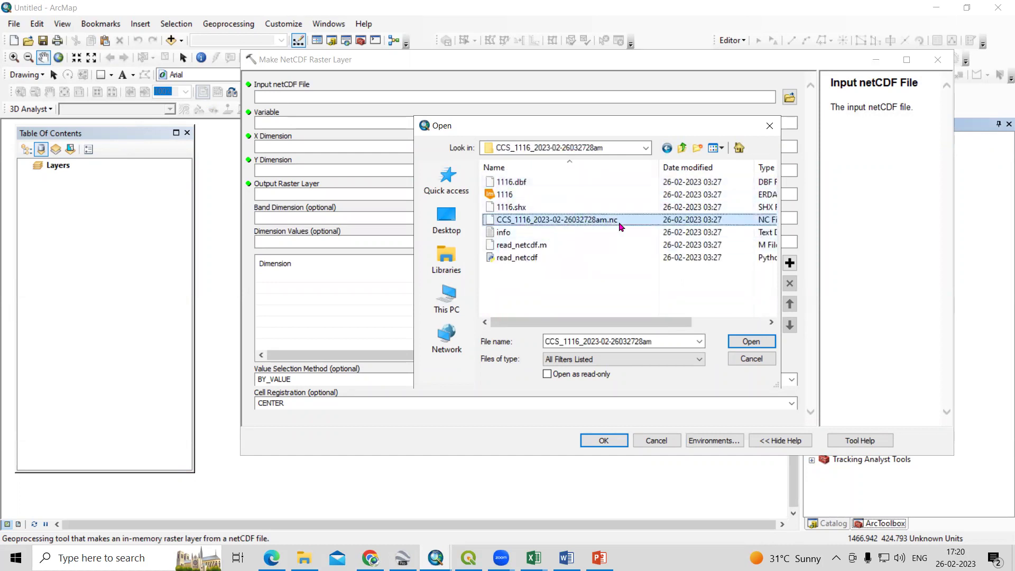
left_click(753, 342)
left_click(793, 125)
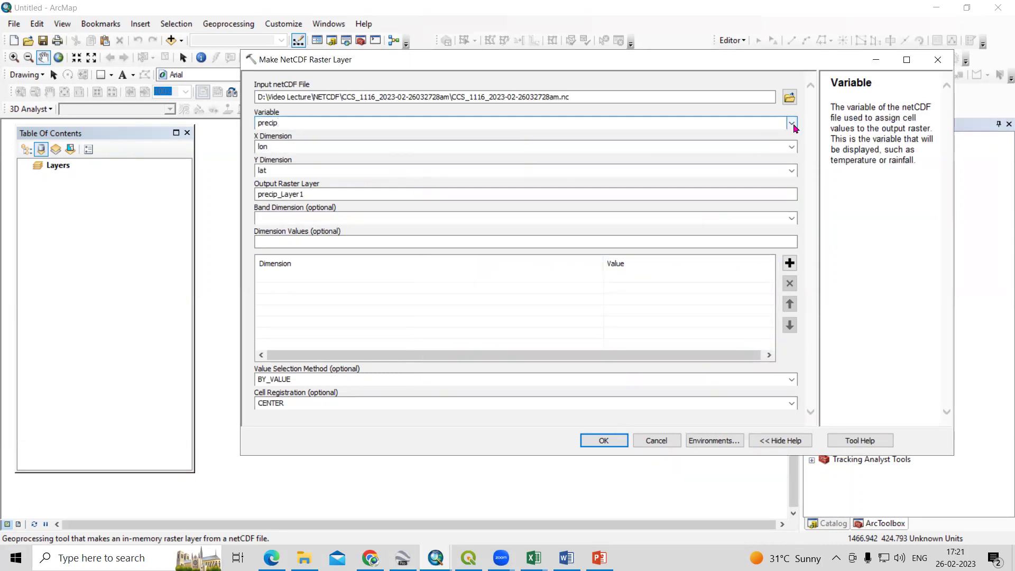
left_click(793, 125)
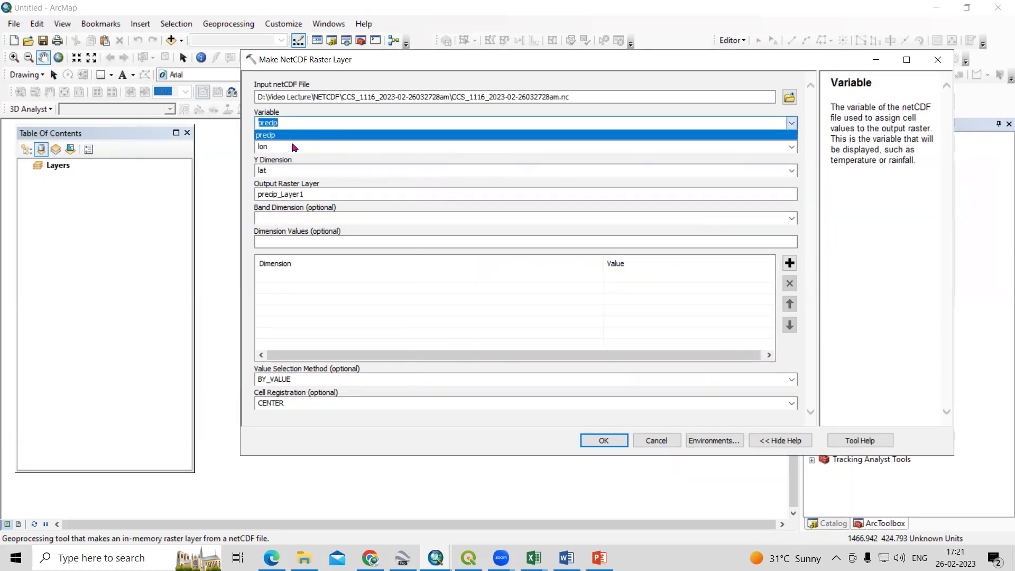
left_click(791, 123)
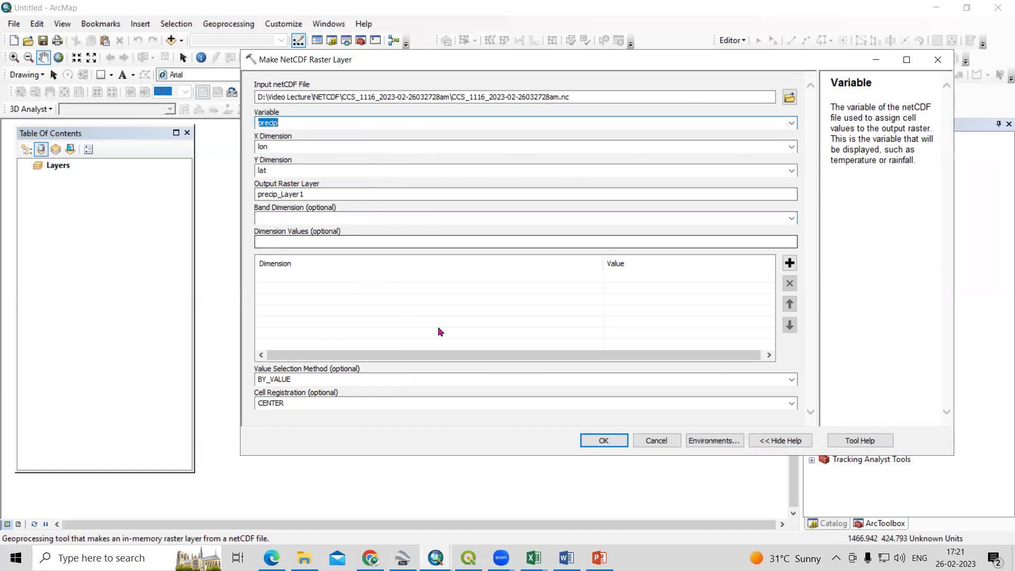
left_click(604, 444)
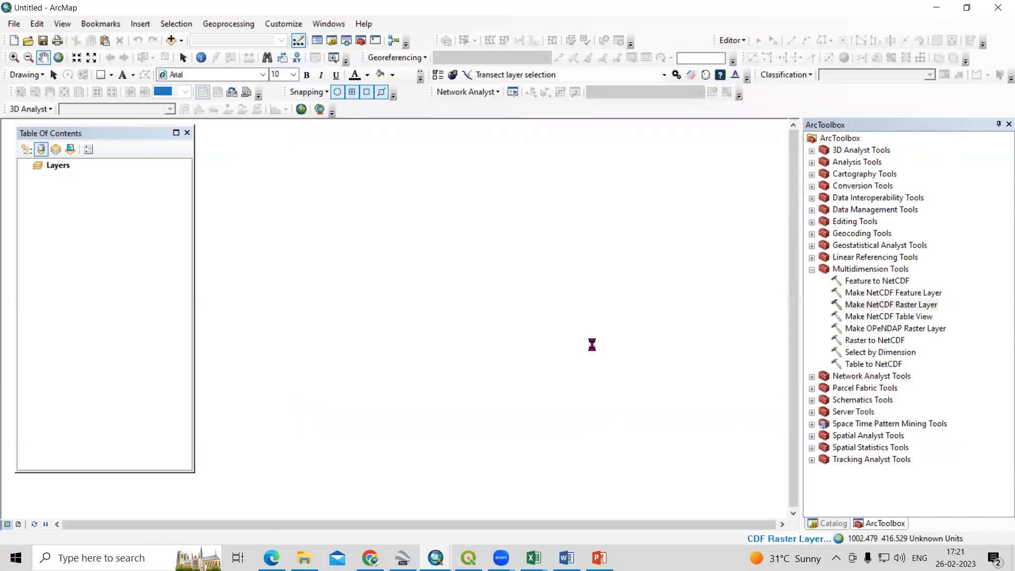
Step: Center precip_Layer1 (-99 to 2197) in the map and bring up its layer options
left_click_drag(401, 351, 483, 256)
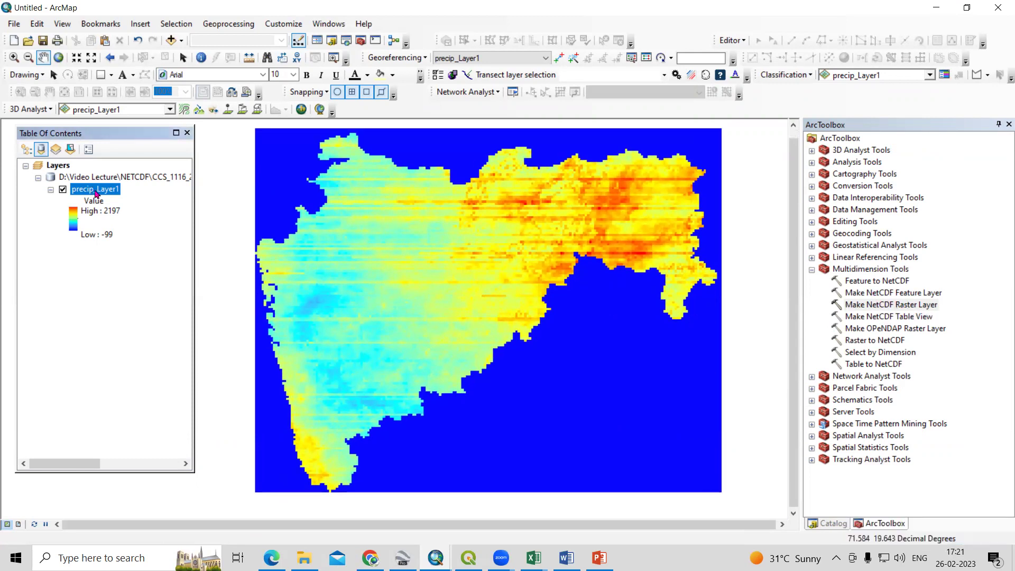
right_click(96, 191)
Step: Classify precip_Layer1 into five Natural Breaks classes on a green-yellow-red ramp, then recenter Maharashtra
left_click(139, 384)
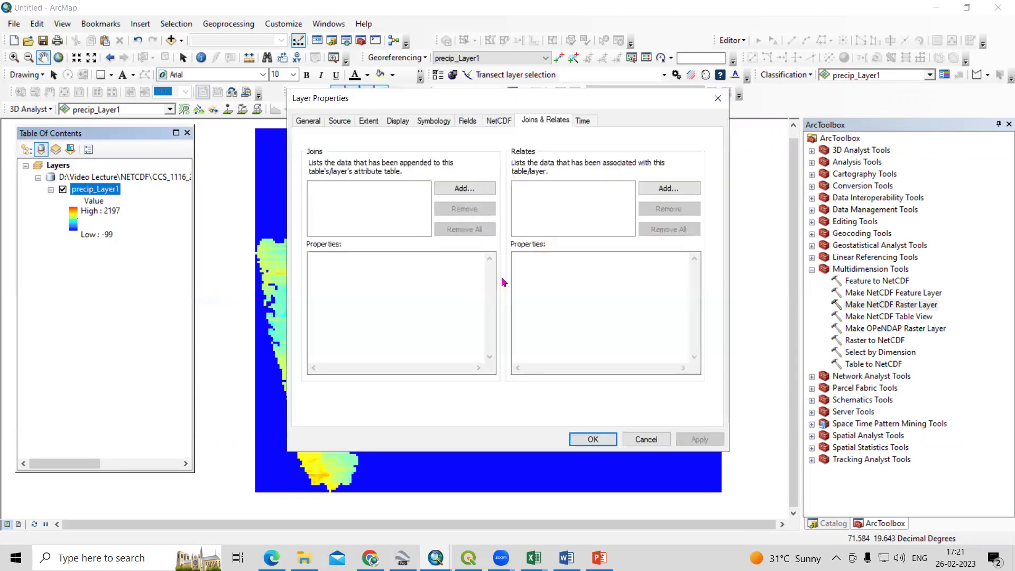
left_click(433, 121)
left_click(312, 161)
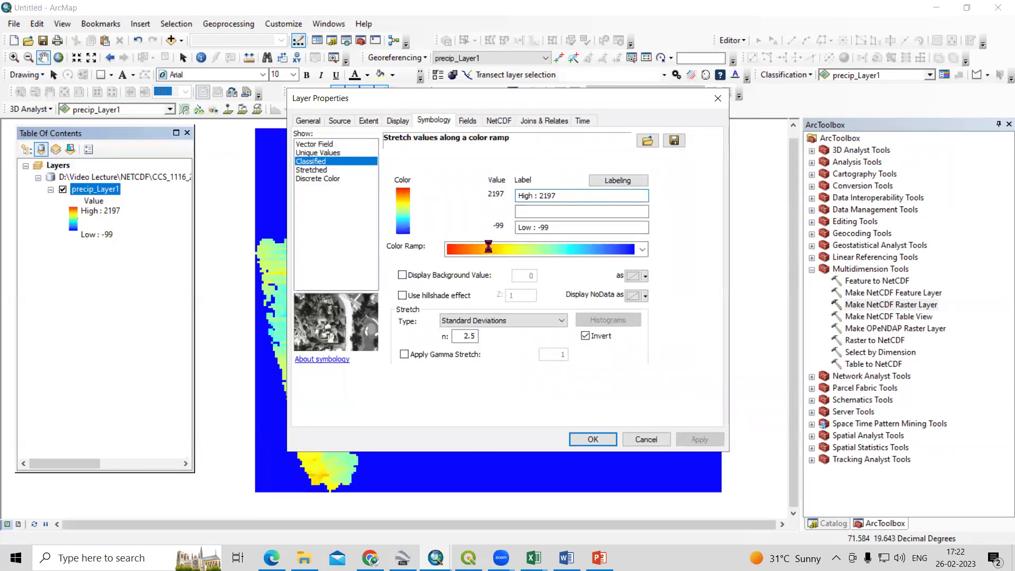
left_click(585, 231)
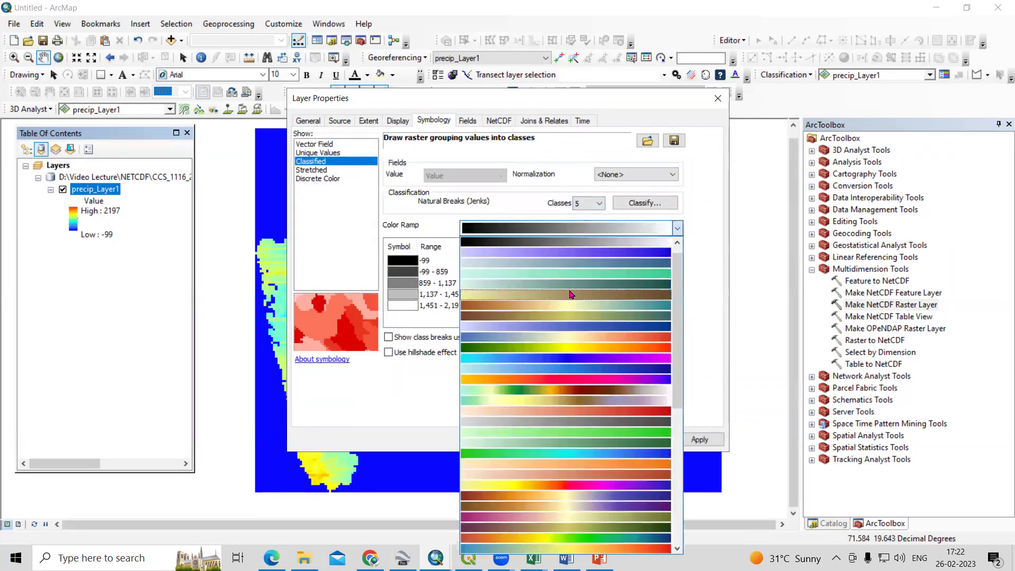
left_click(576, 349)
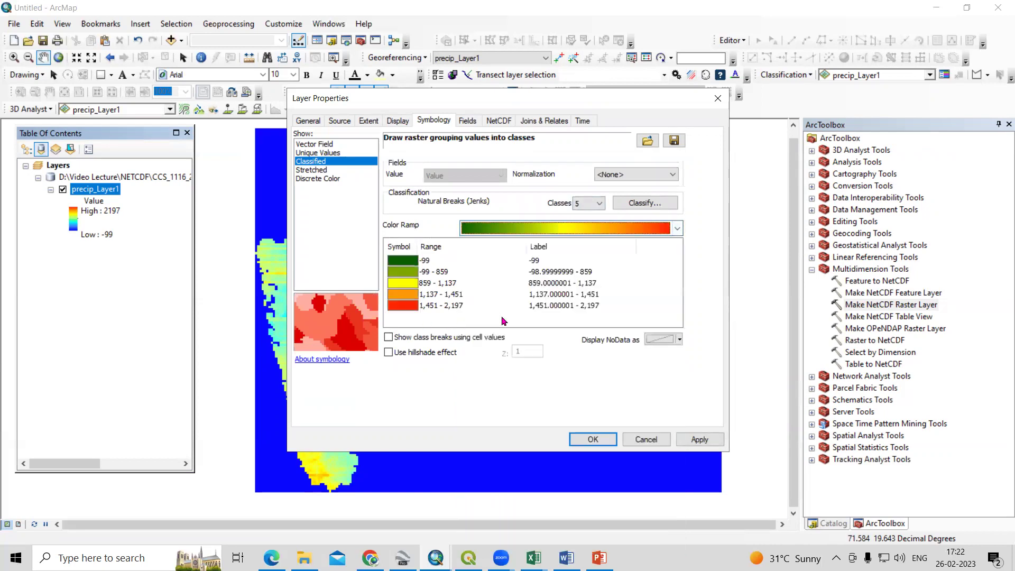
left_click(699, 440)
left_click(592, 439)
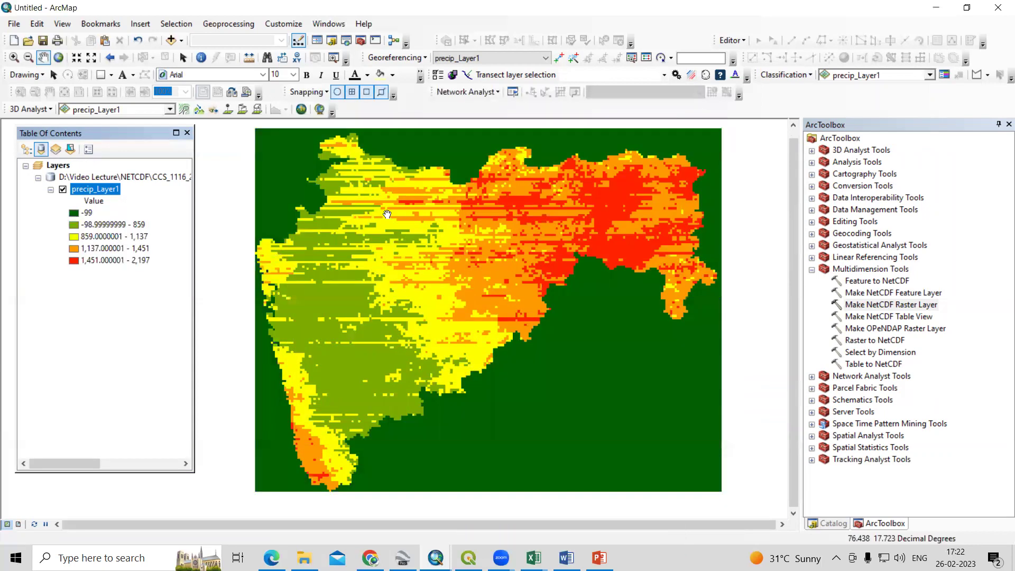
left_click_drag(393, 236, 429, 266)
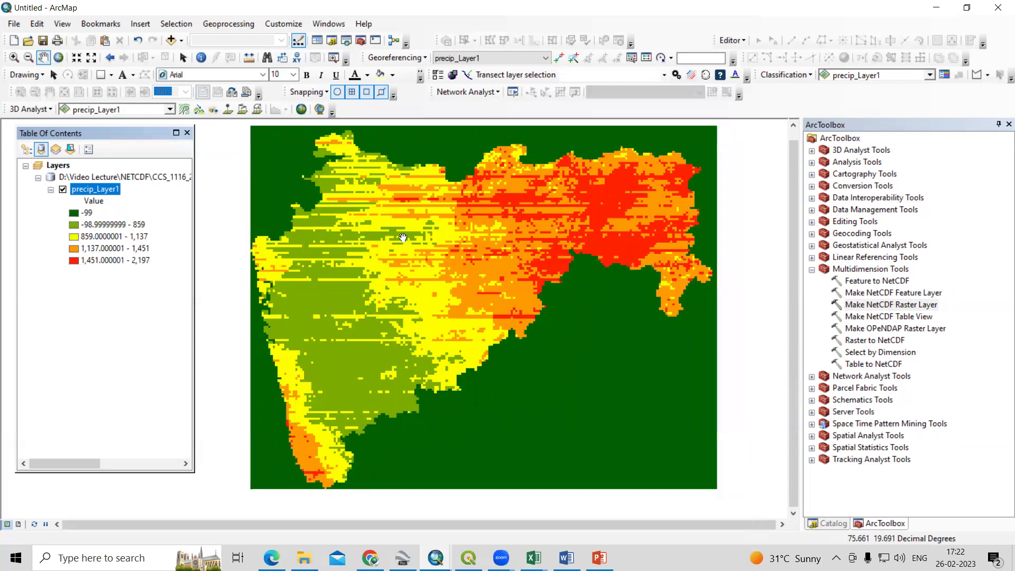
left_click_drag(551, 312, 519, 281)
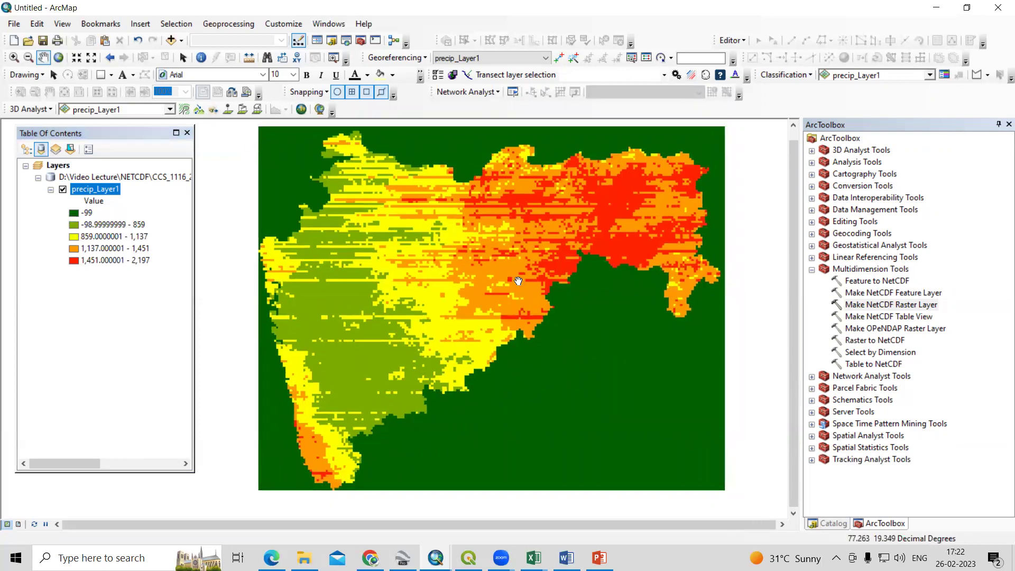